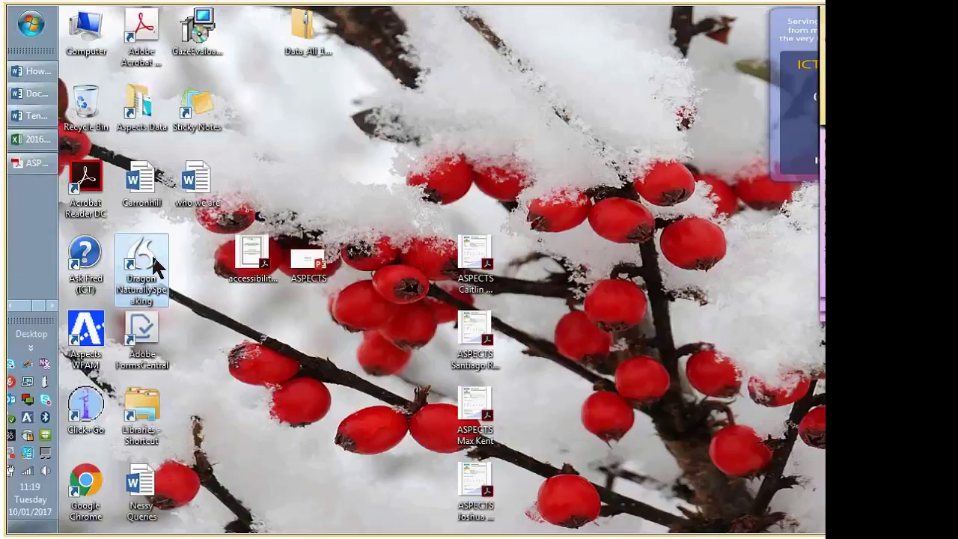
# Open Dragon NaturallySpeaking and begin creating a new user profile without saving changes to the current one.
pyautogui.doubleClick(153, 262)
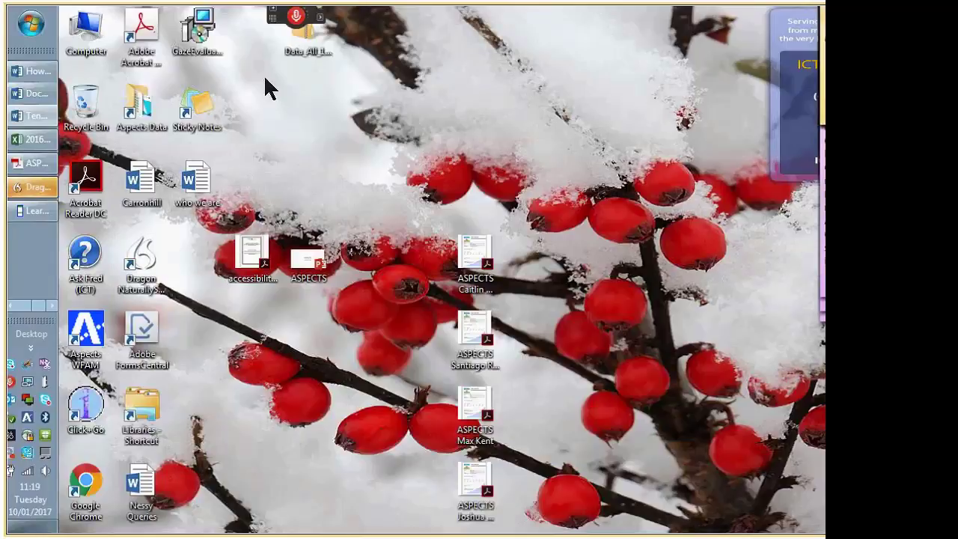
pyautogui.moveTo(285, 18)
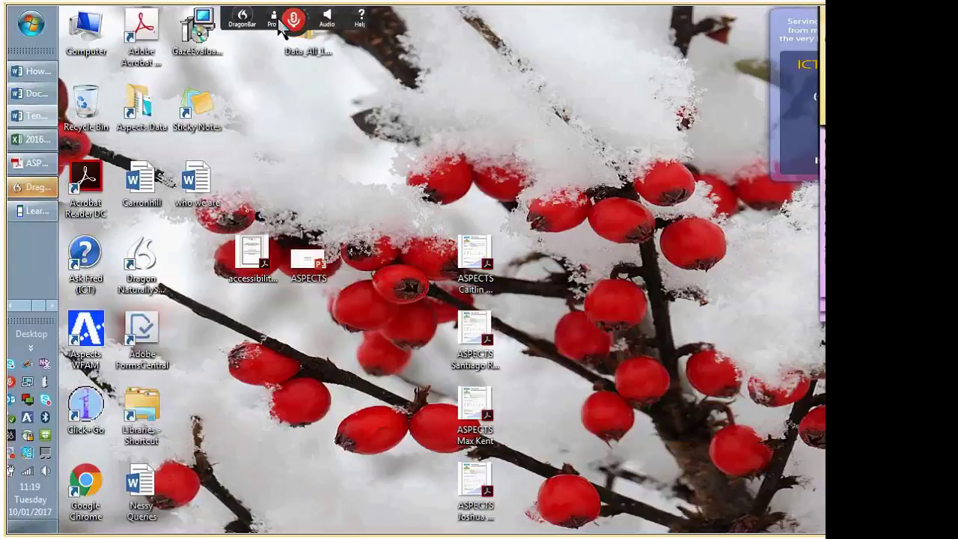
pyautogui.click(141, 30)
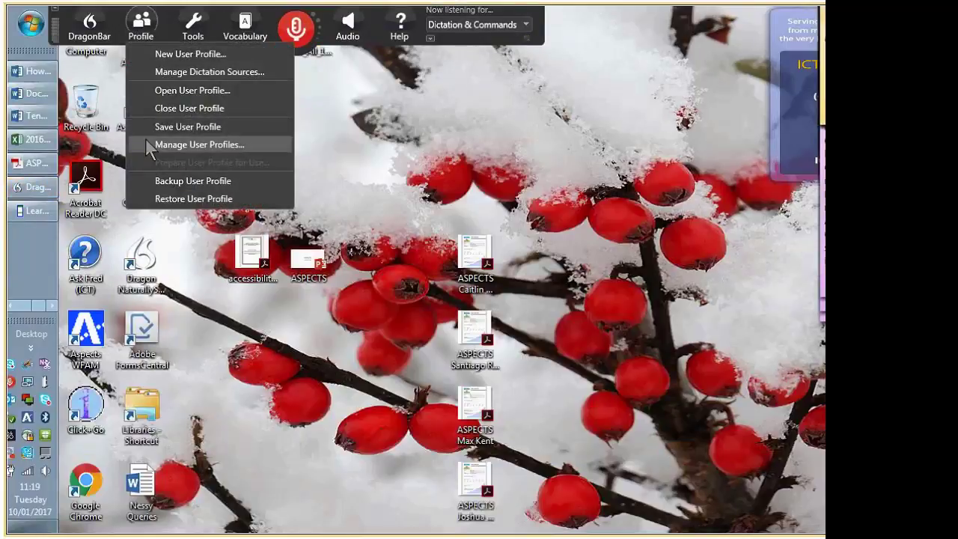
pyautogui.click(191, 54)
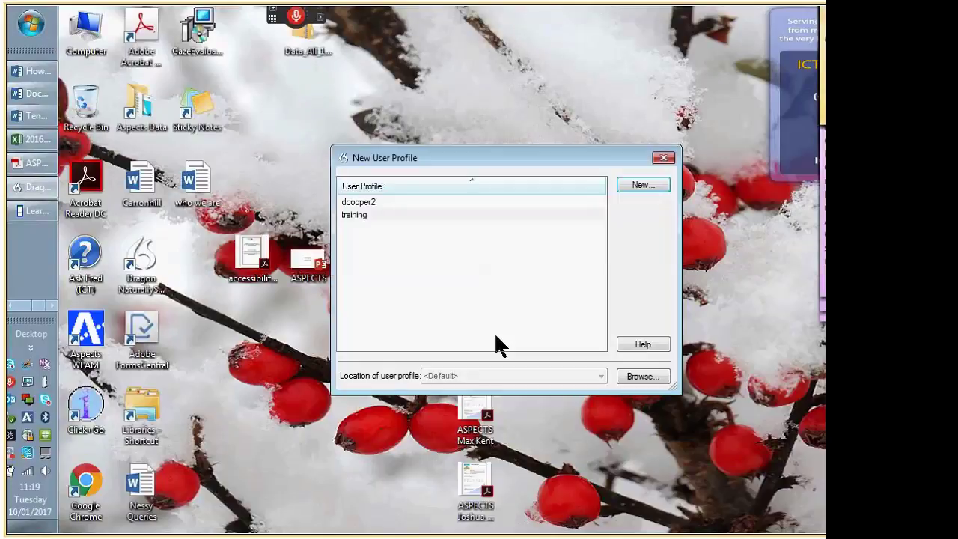
pyautogui.click(639, 188)
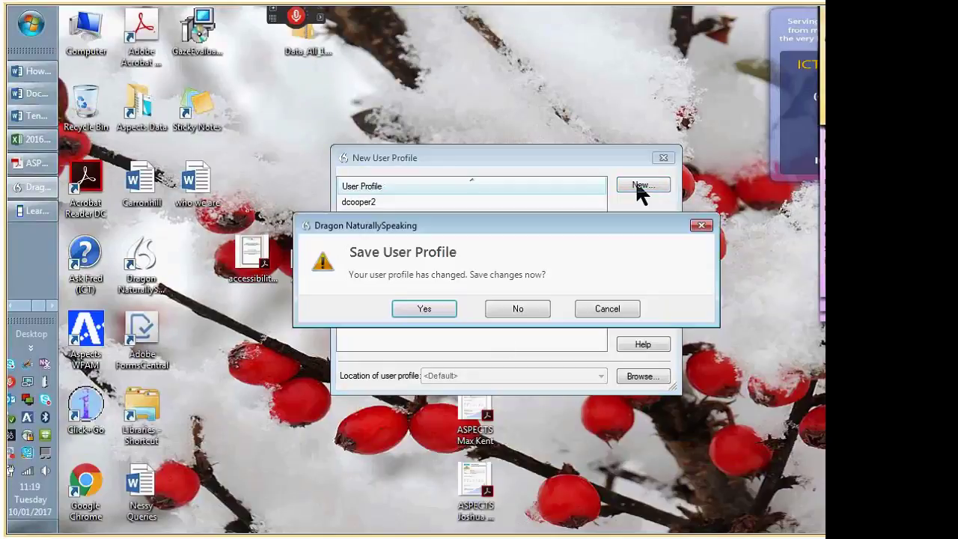
pyautogui.click(496, 309)
# Name the new user profile test and accept the United Kingdom region with the Standard accent.
pyautogui.click(641, 421)
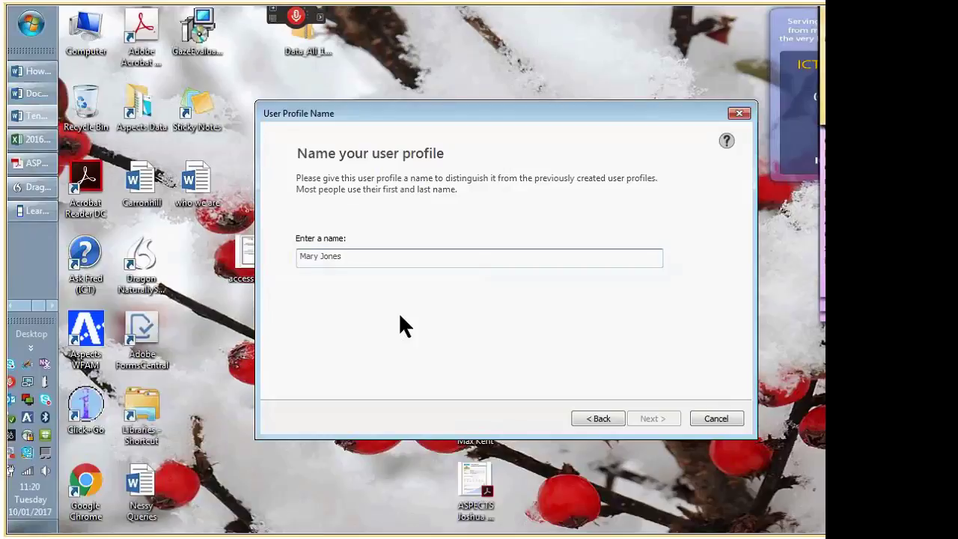
pyautogui.write('test')
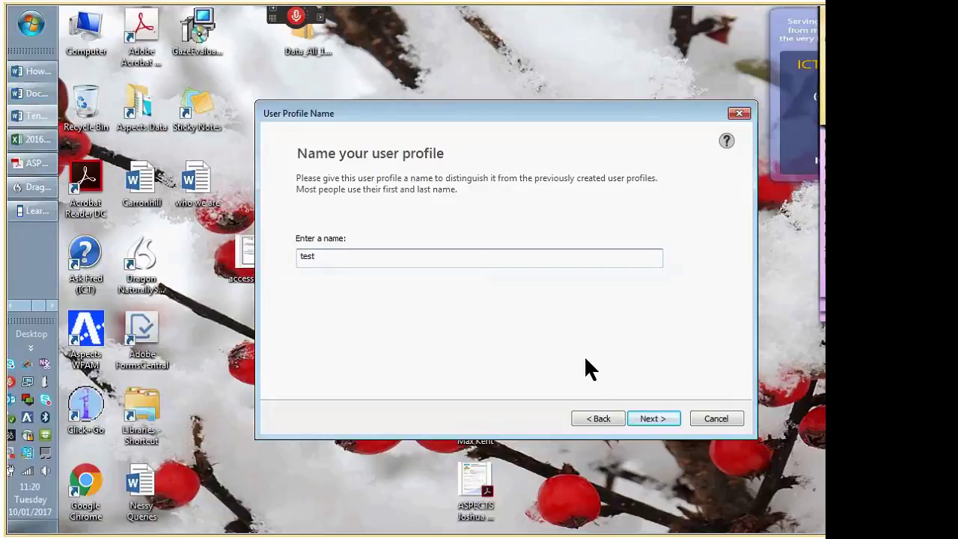
pyautogui.click(649, 421)
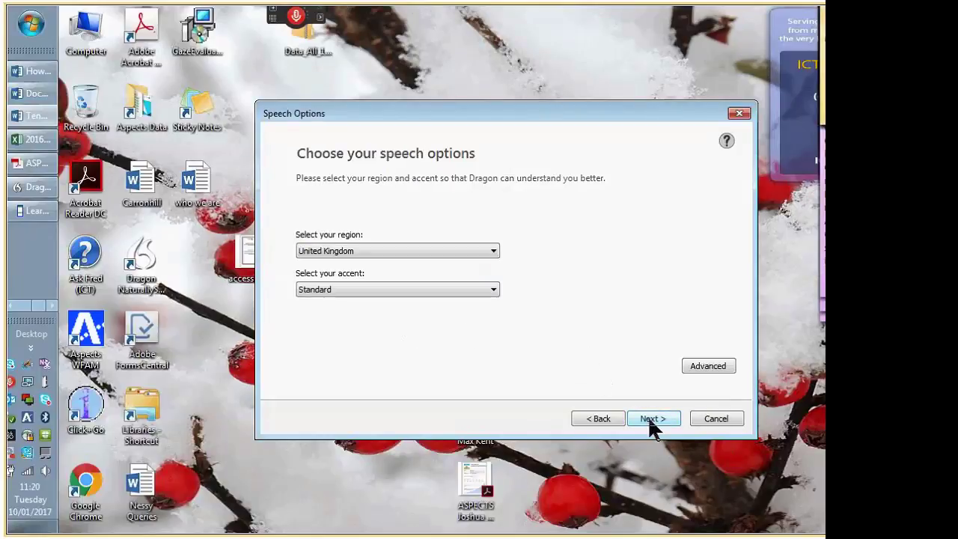
pyautogui.click(473, 253)
pyautogui.click(473, 252)
pyautogui.click(650, 414)
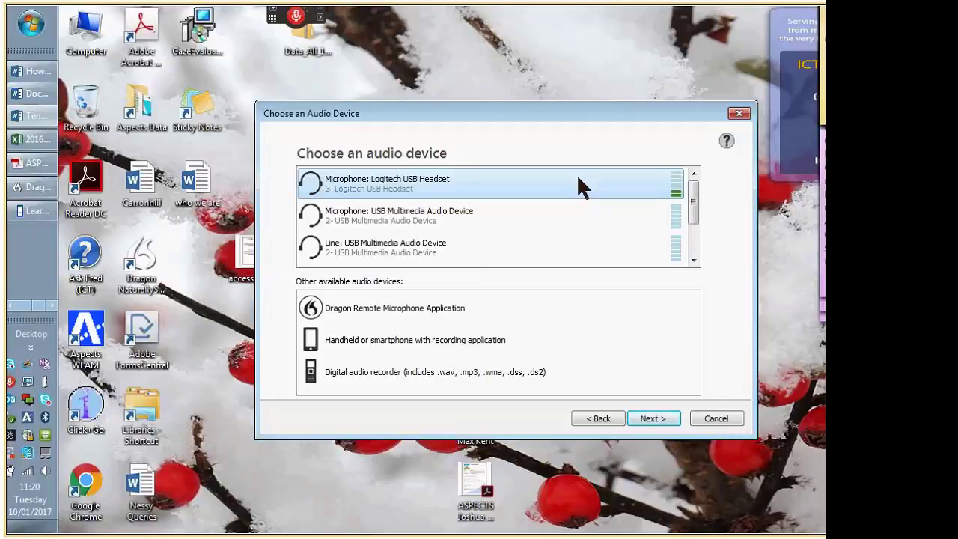
# Use the Logitech USB Headset microphone as the audio device and complete the microphone check by reading the sample text aloud.
pyautogui.click(668, 420)
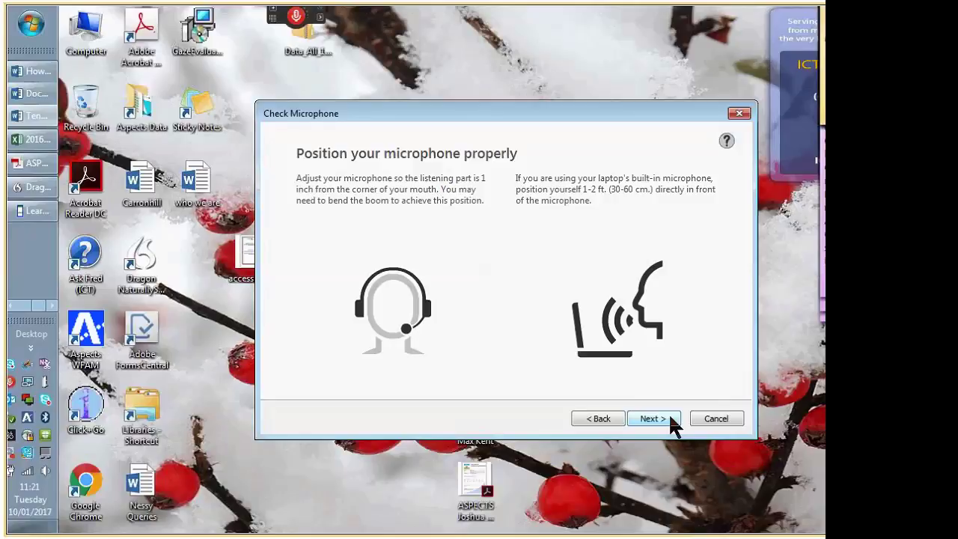
pyautogui.click(672, 420)
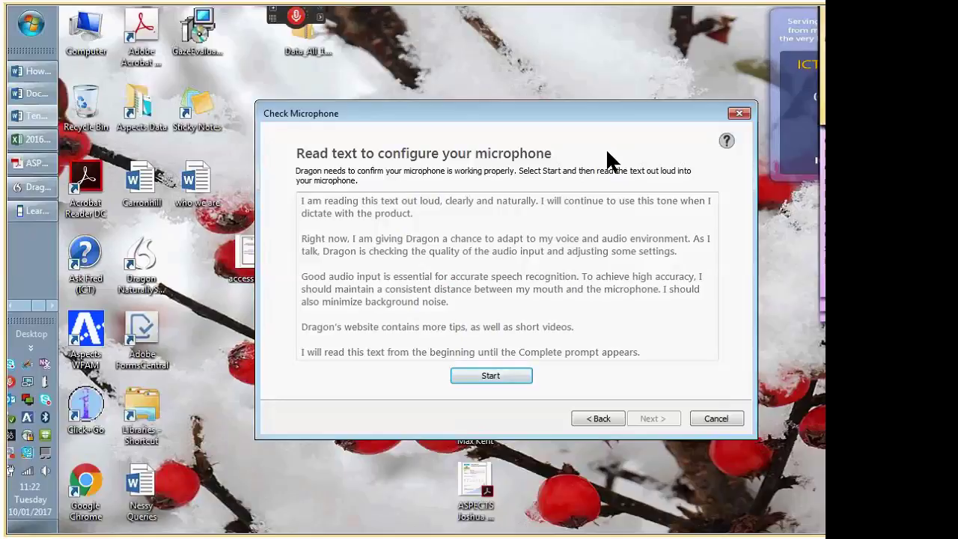
pyautogui.click(521, 375)
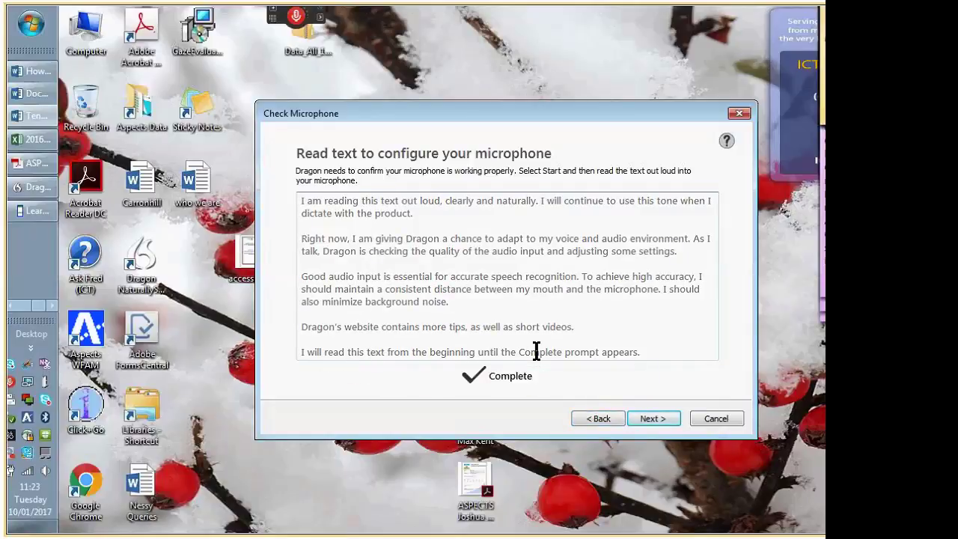
pyautogui.click(648, 419)
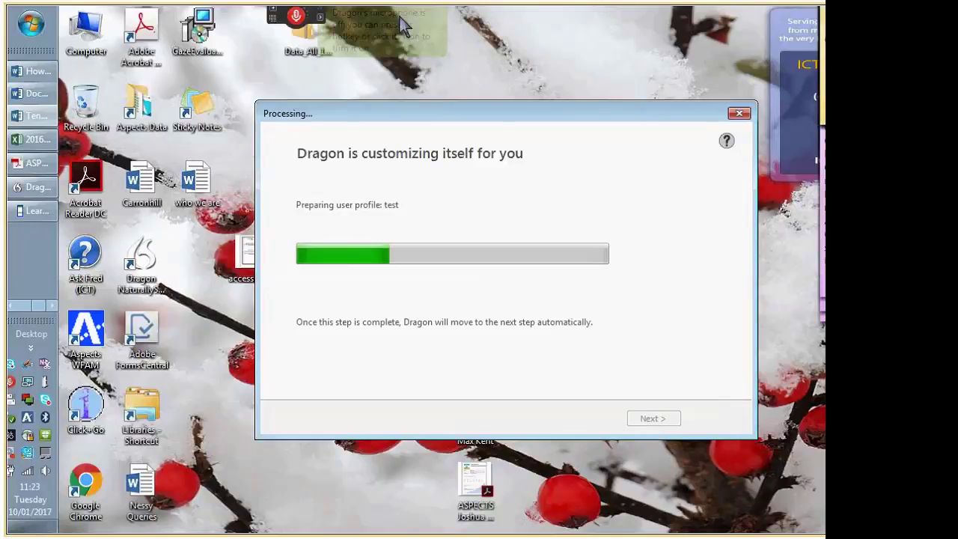
pyautogui.moveTo(279, 22)
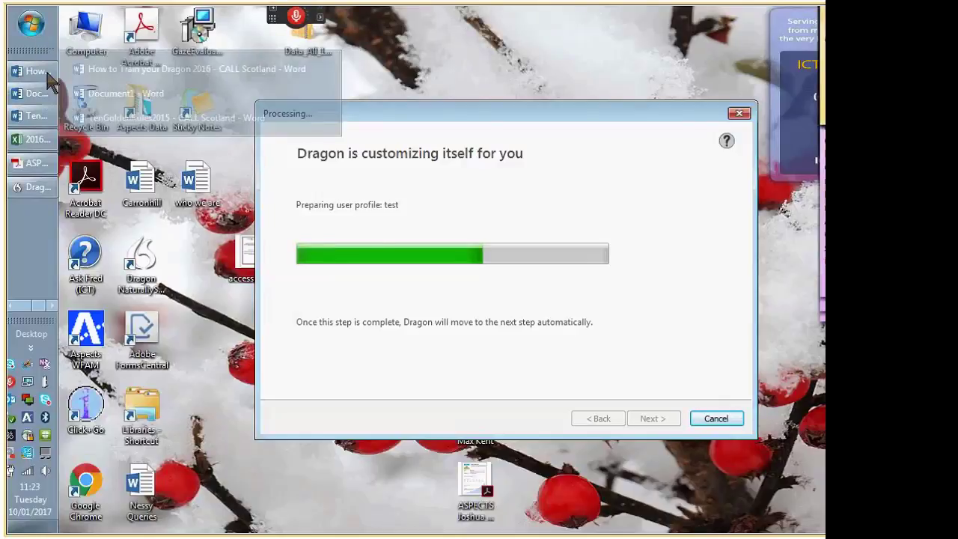
pyautogui.moveTo(41, 95)
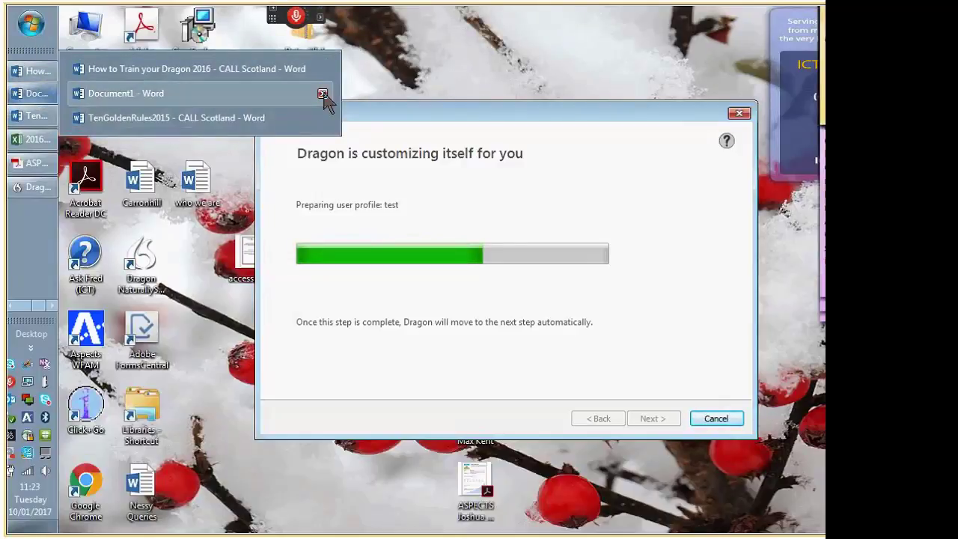
pyautogui.click(31, 25)
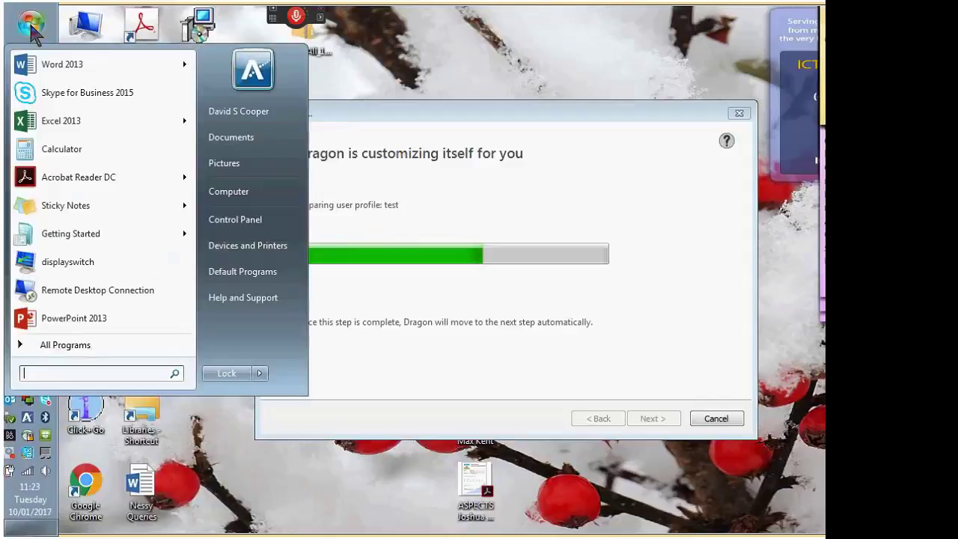
pyautogui.click(42, 71)
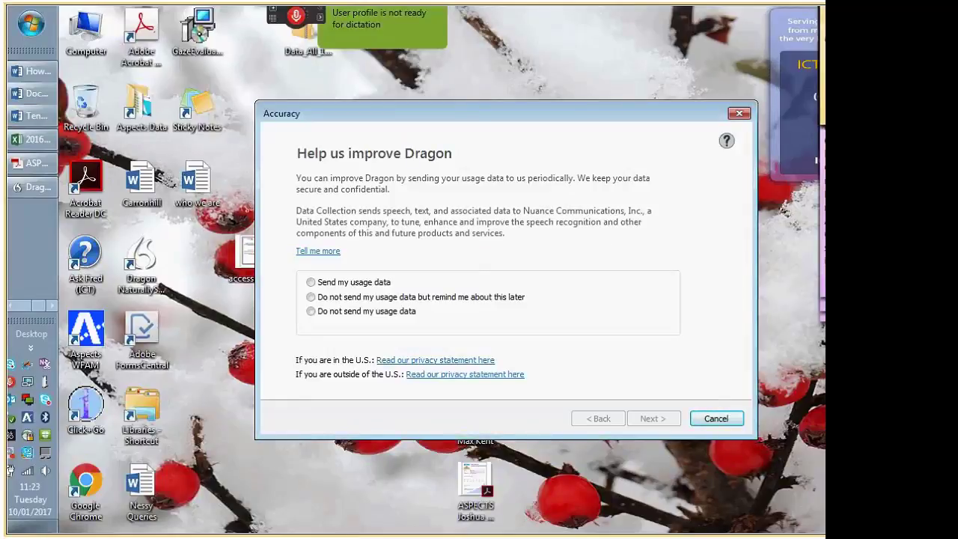
# Decline sending usage data but keep the reminder option, finish the profile setup and close the interactive tutorial.
pyautogui.click(447, 299)
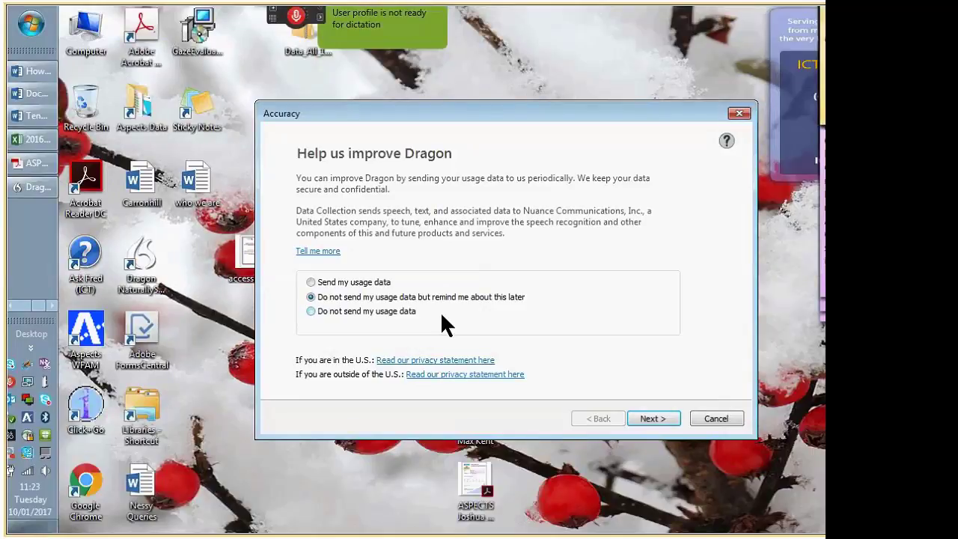
pyautogui.click(657, 417)
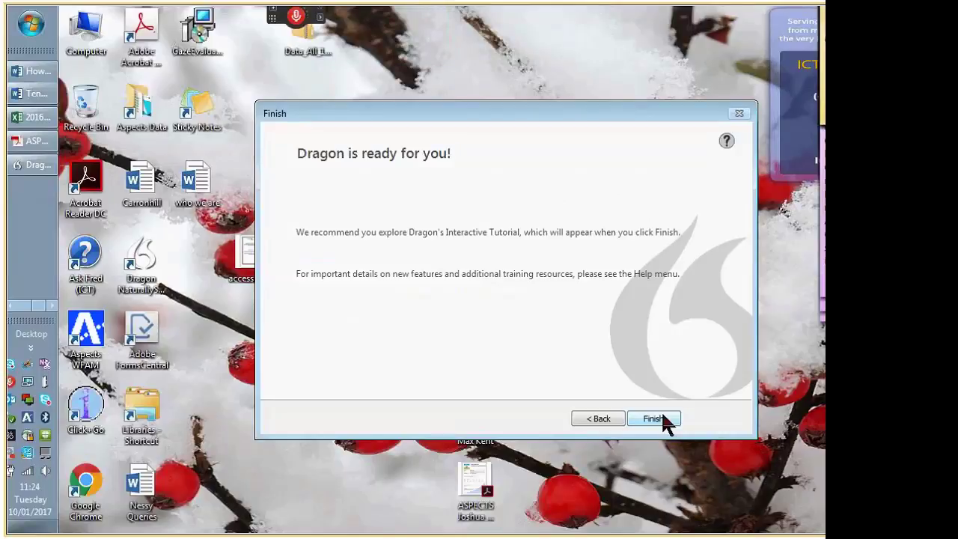
pyautogui.click(653, 419)
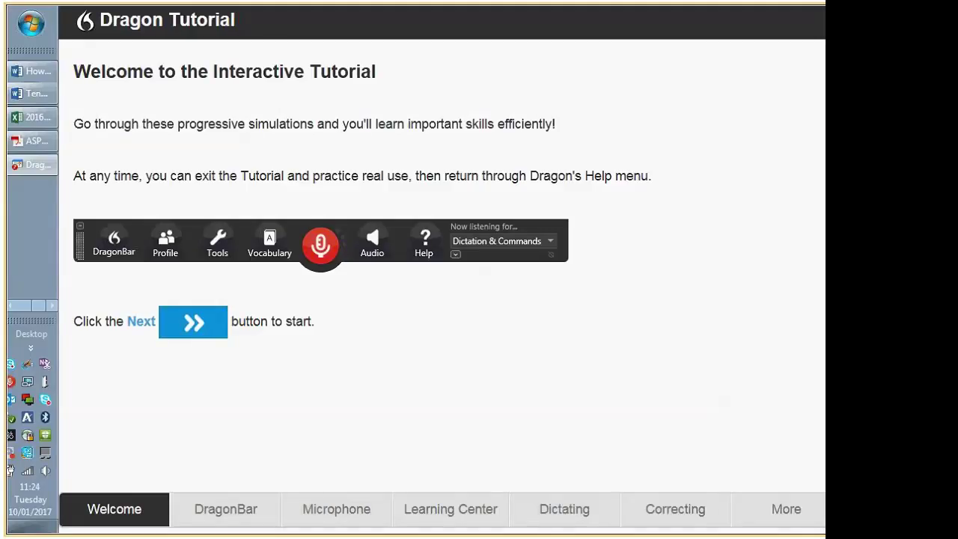
pyautogui.hotkey('alt', 'F4')
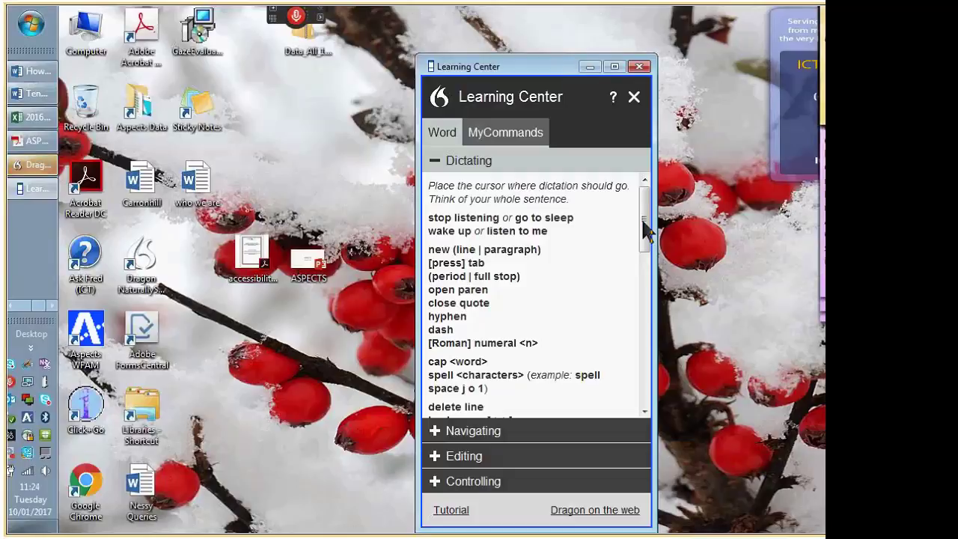
# Review the Dictating, Navigating and Controlling voice commands in the Learning Center, and minimize its window.
pyautogui.moveTo(647, 225); pyautogui.dragTo(651, 261)
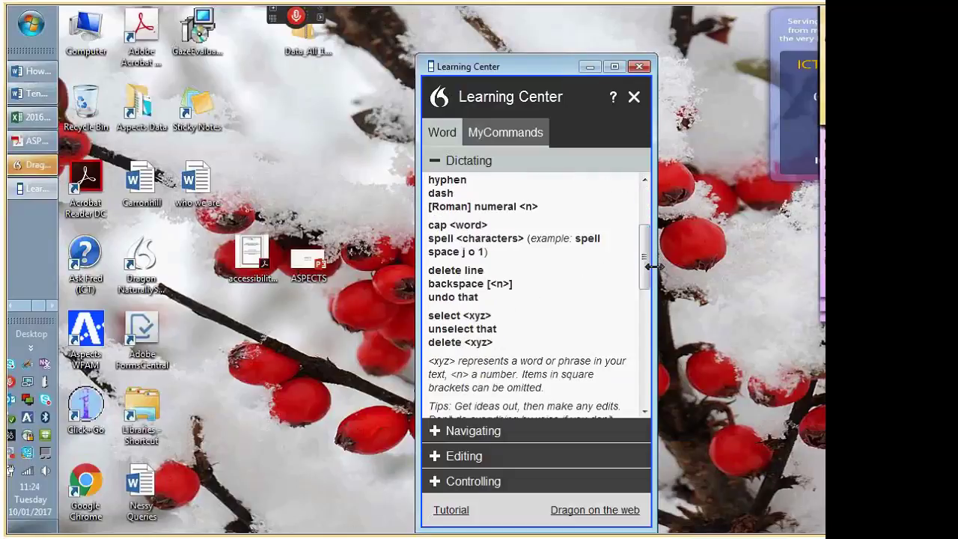
pyautogui.click(543, 432)
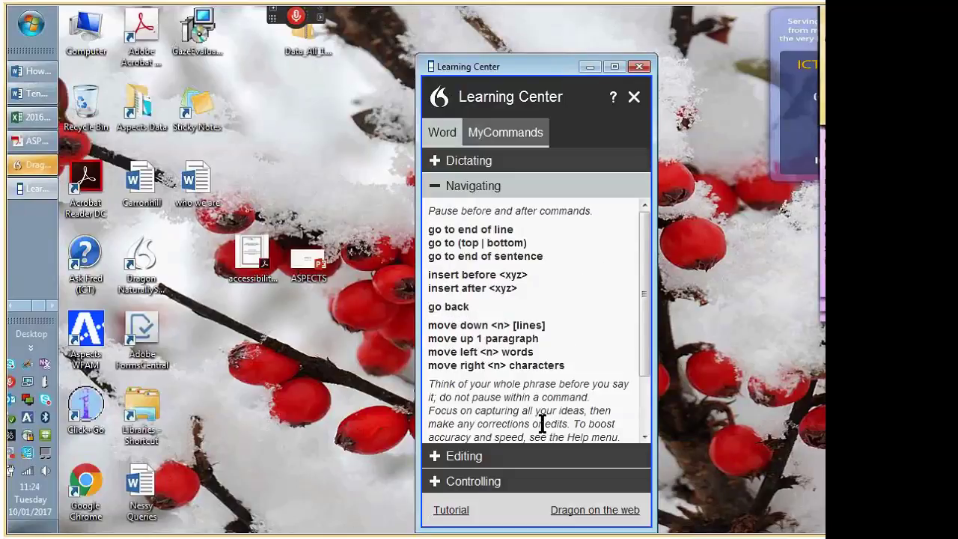
pyautogui.scroll(-1, 555, 408)
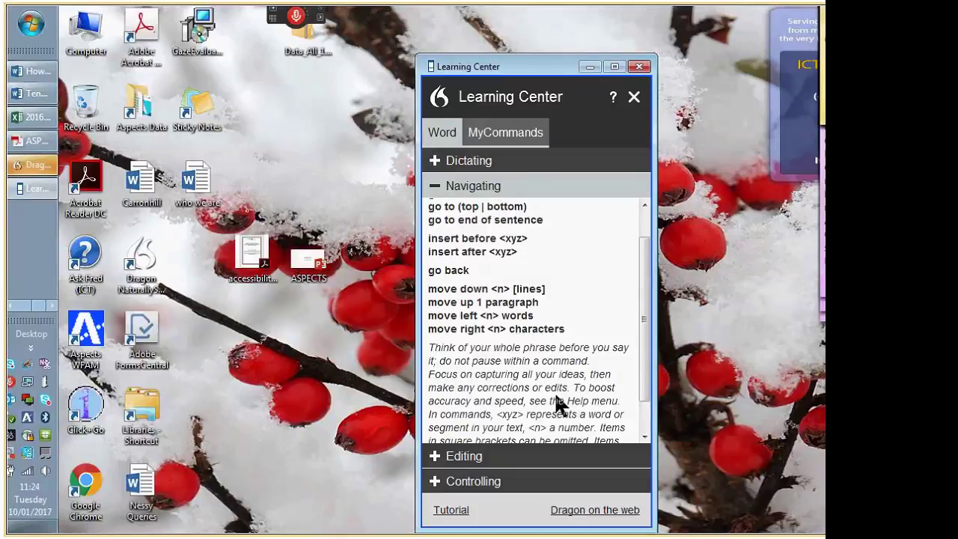
pyautogui.click(524, 481)
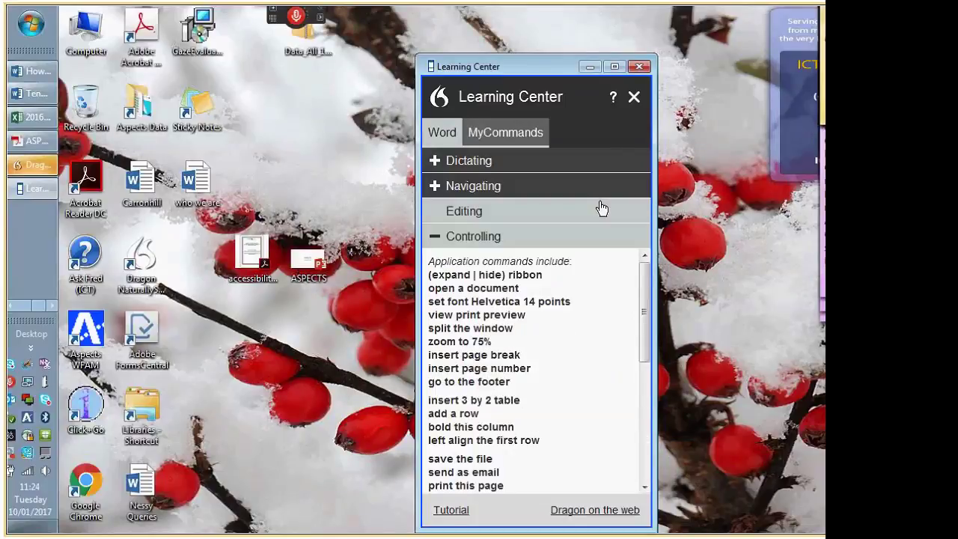
pyautogui.click(590, 68)
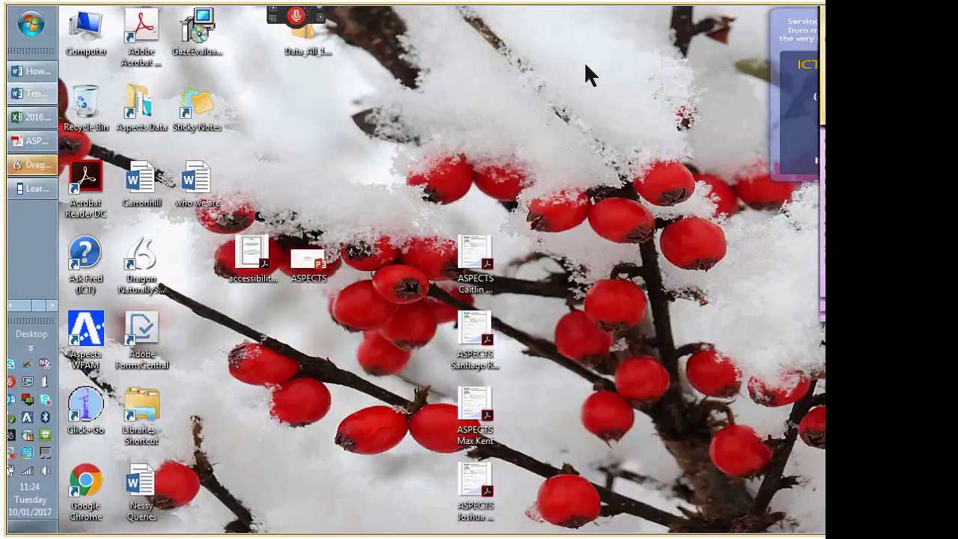
# Open a new blank document in Word and maximize its window.
pyautogui.click(31, 24)
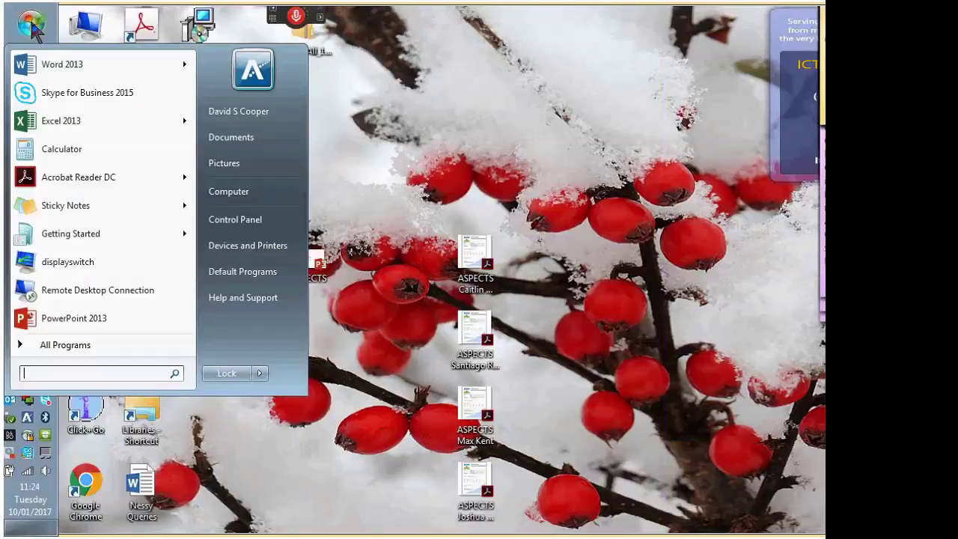
pyautogui.click(88, 172)
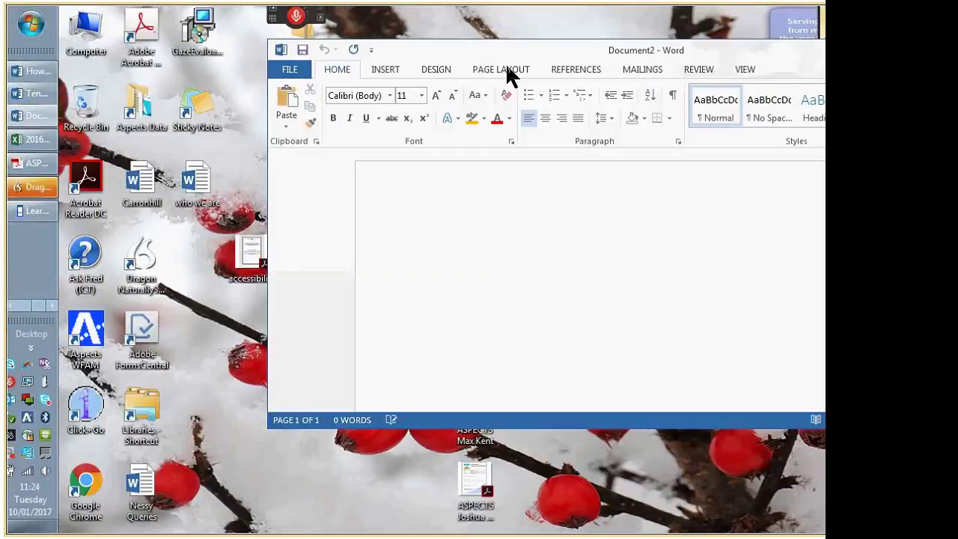
pyautogui.moveTo(509, 71); pyautogui.dragTo(104, 67)
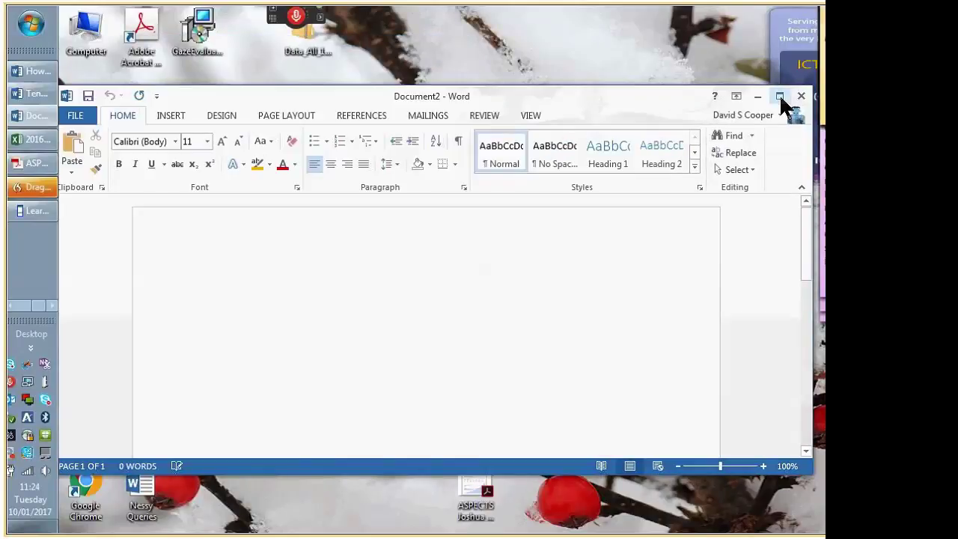
pyautogui.click(779, 96)
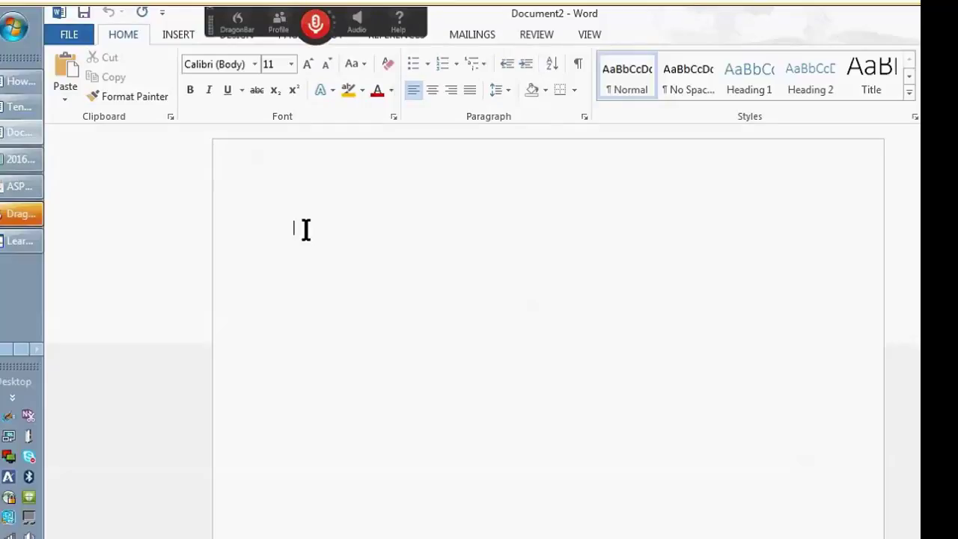
# Turn on the Dragon microphone and dictate "Good morning my name is", the speaker's name, and "and I work with the aspects service".
pyautogui.click(312, 30)
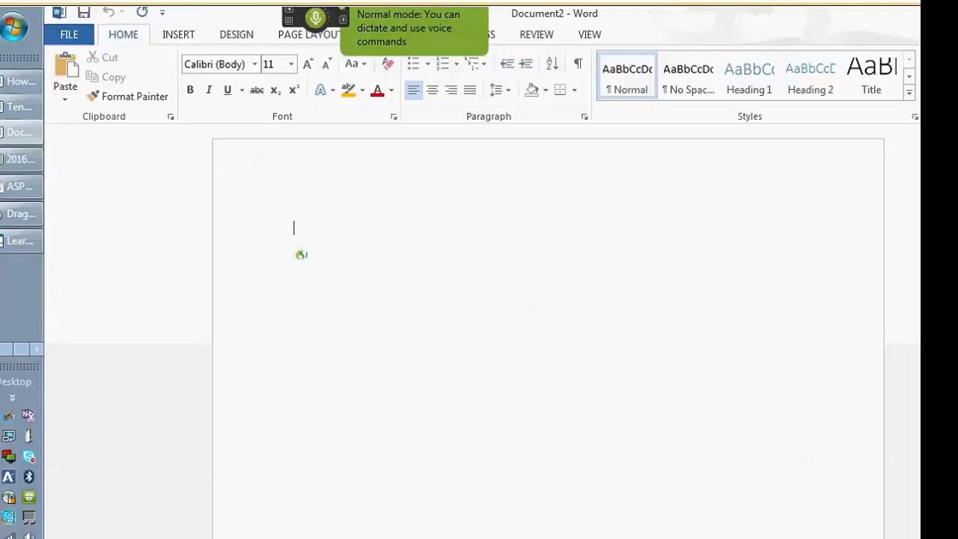
pyautogui.write('Good morning')
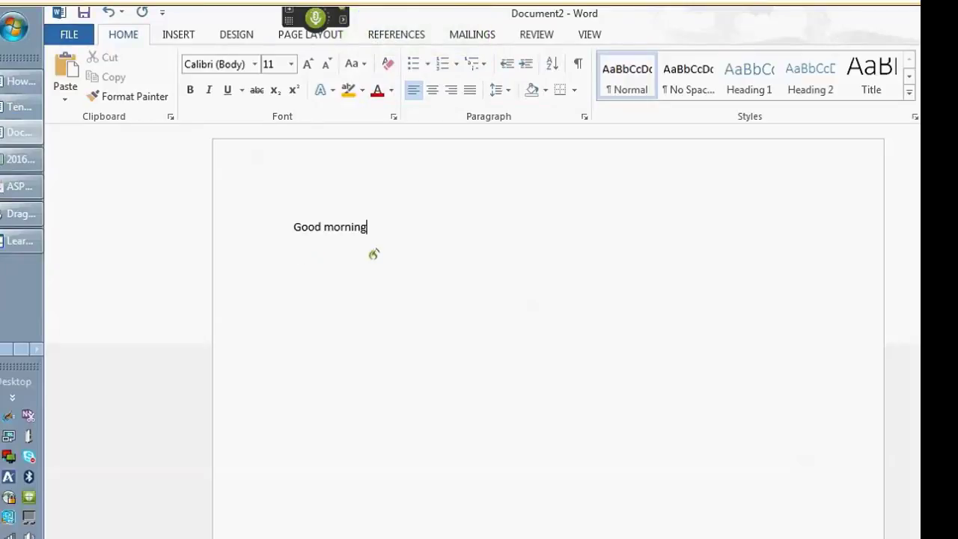
pyautogui.write(' my name is Mr Cooper')
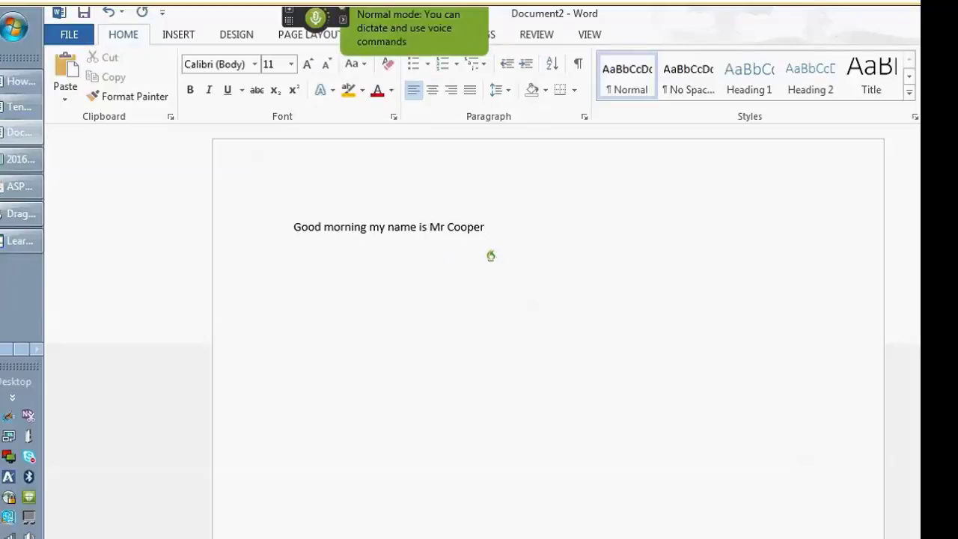
pyautogui.write(' and I work with the')
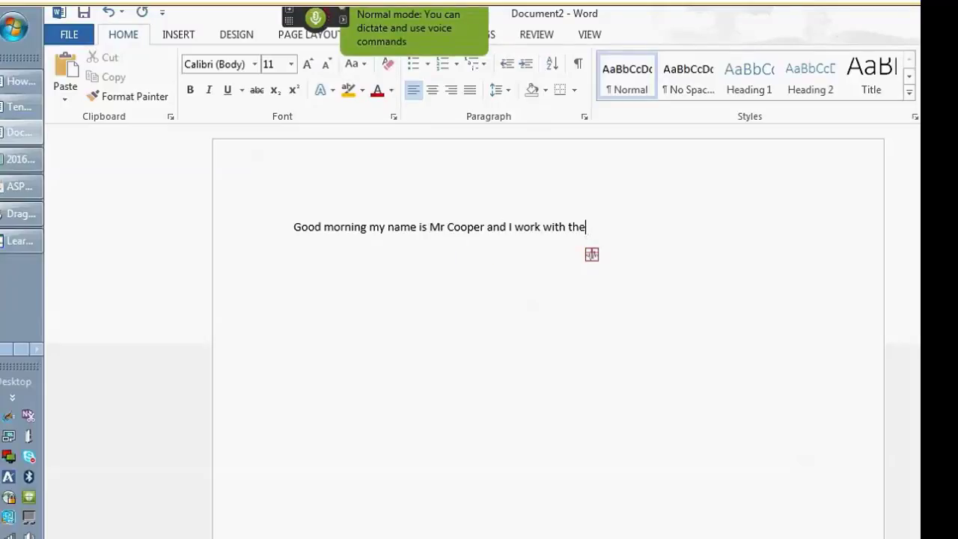
pyautogui.write(' aspects service')
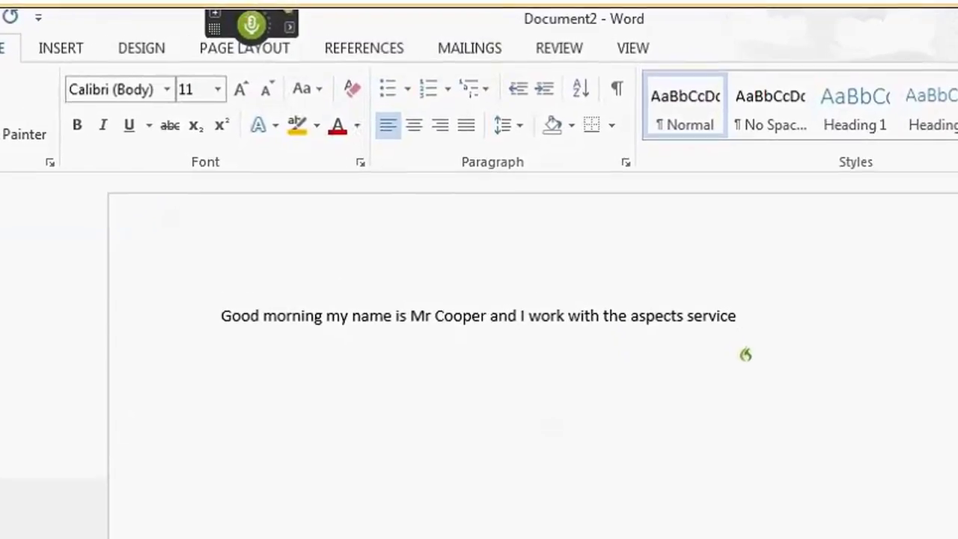
# End the first sentence with a full stop and dictate "This video is to help you get going with Dragon dictation" in a new paragraph.
pyautogui.write('.')
pyautogui.press('Return')
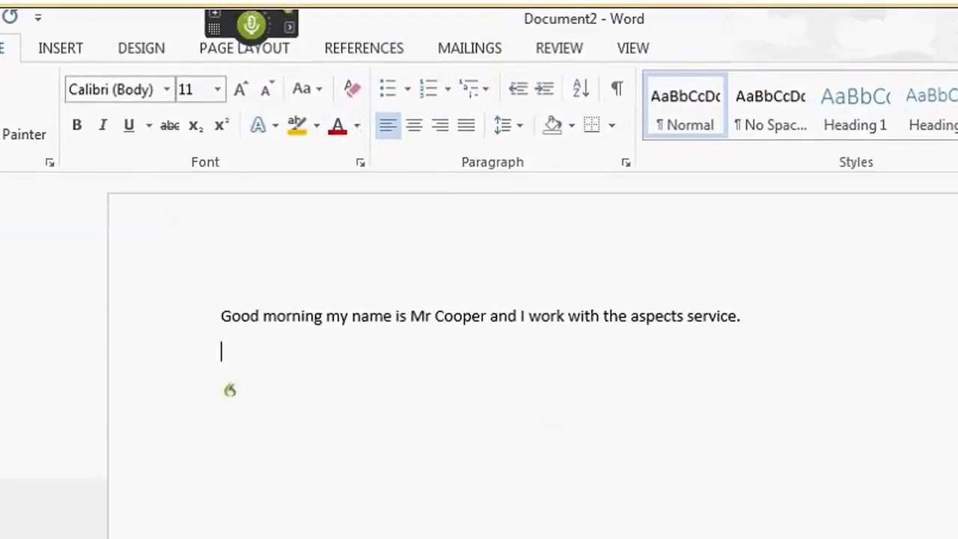
pyautogui.write('This video')
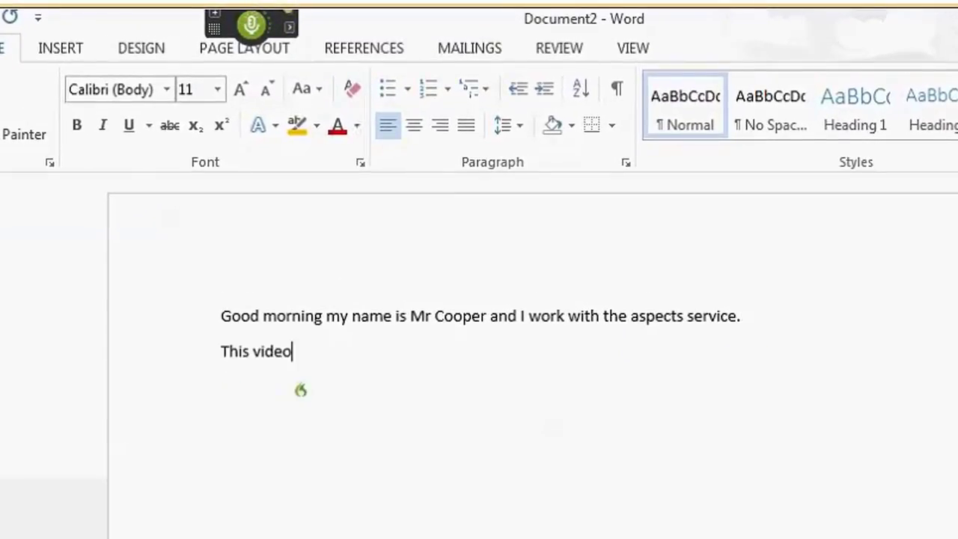
pyautogui.write(' is to help you')
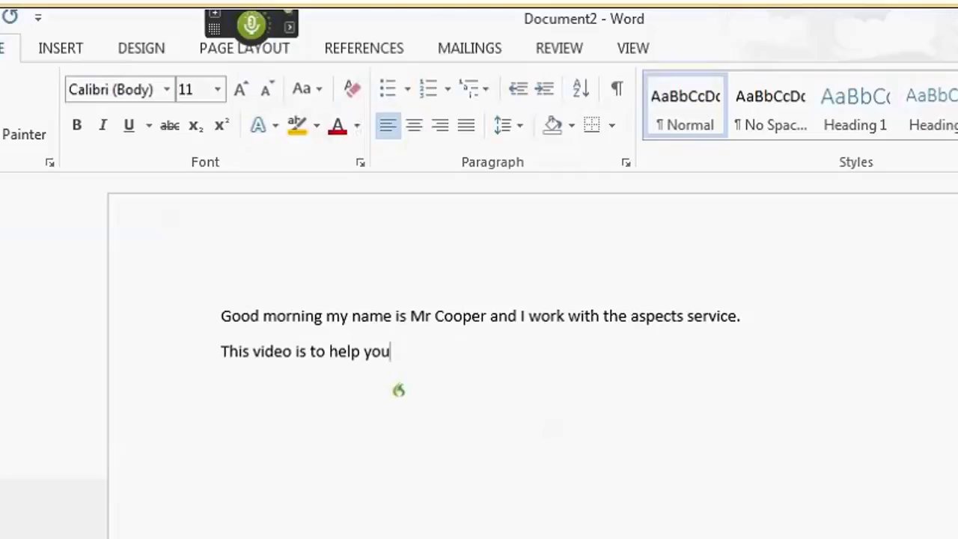
pyautogui.write(' get going')
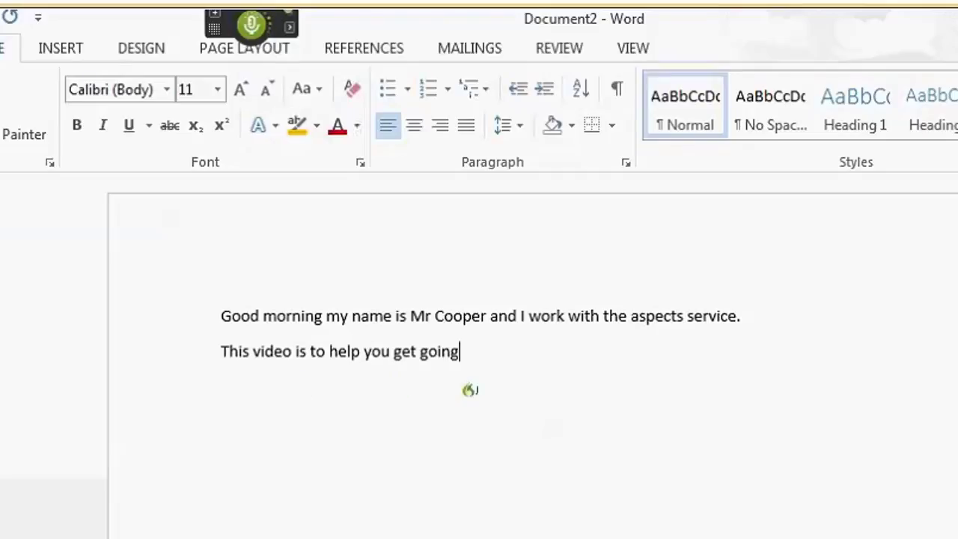
pyautogui.write(' with Dragon dictation')
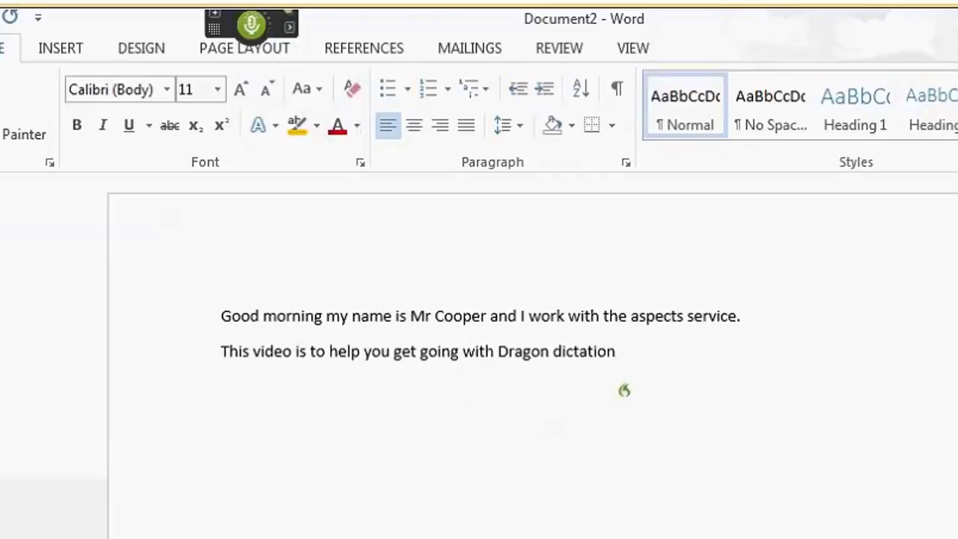
# End that sentence with a full stop and dictate "There are various help sections within Dragon on your computer".
pyautogui.write('. There are various')
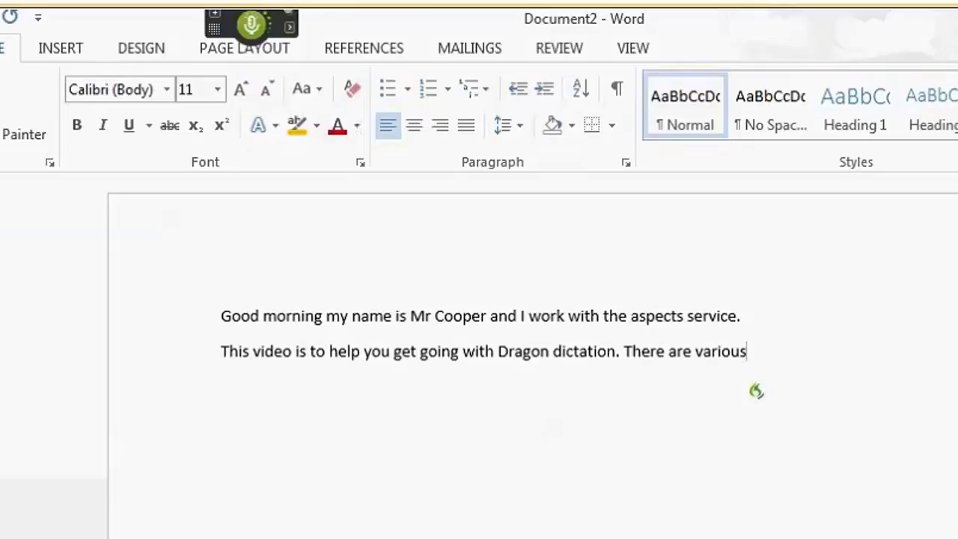
pyautogui.write(' help sections within Dragon ')
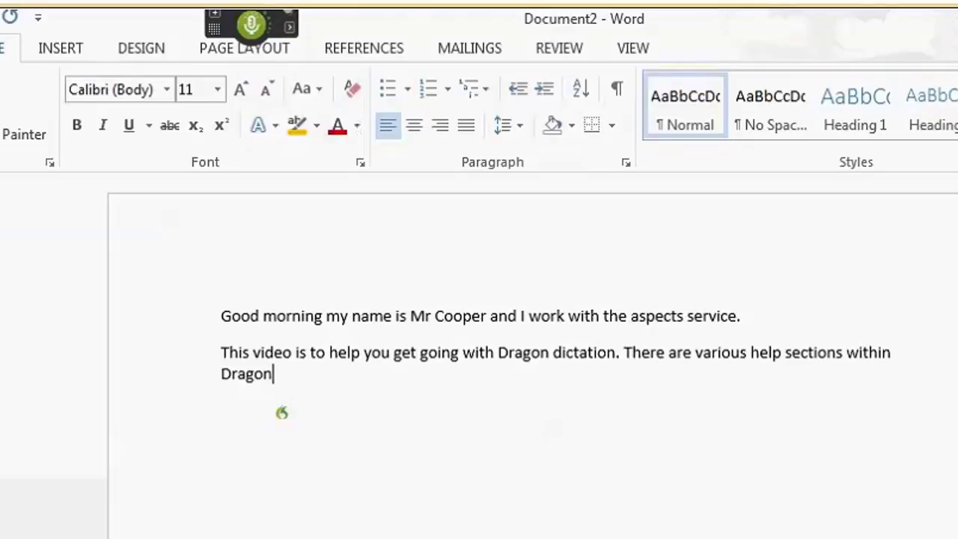
pyautogui.write('on your computer')
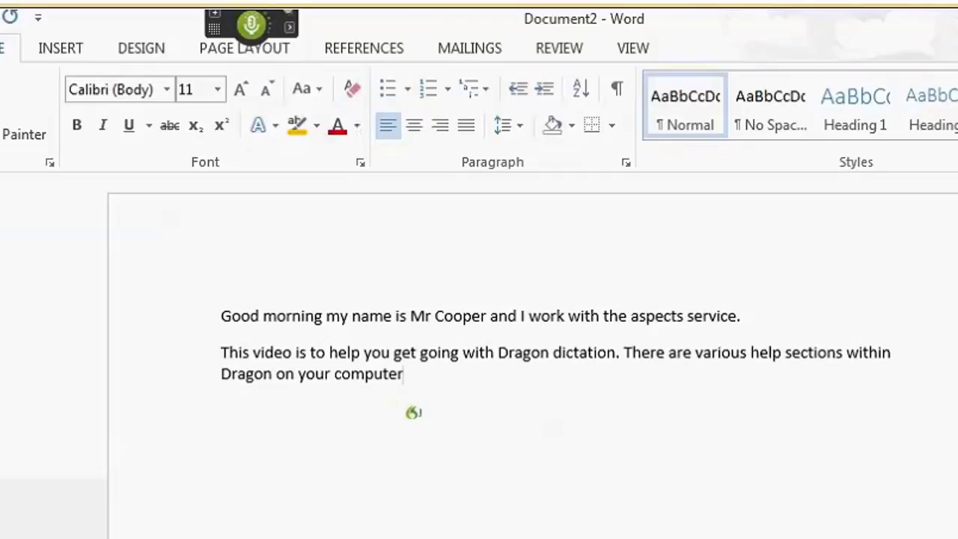
# Continue the sentence with "that will allow you to do many great things with the software this video is just to get you started.".
pyautogui.write(' that will allow you to do many')
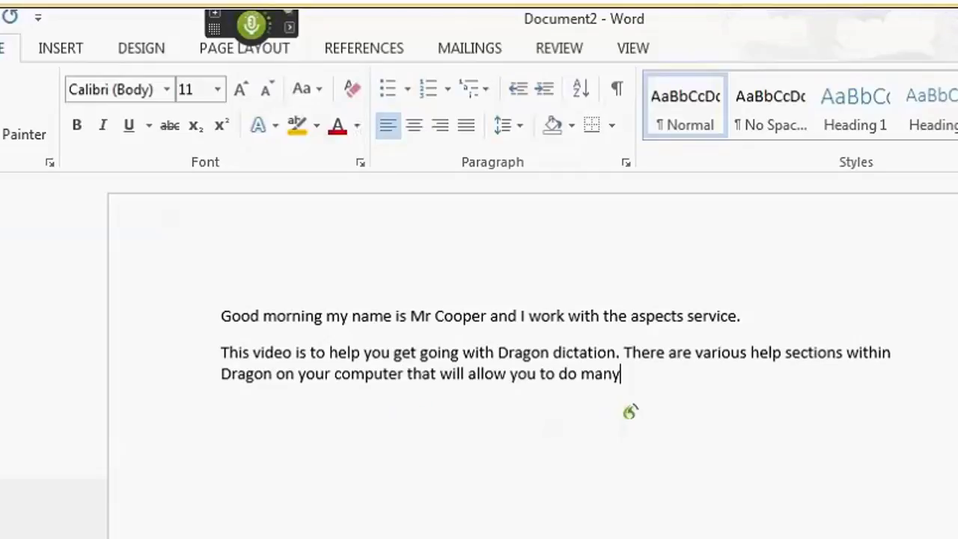
pyautogui.write(' great things with the software')
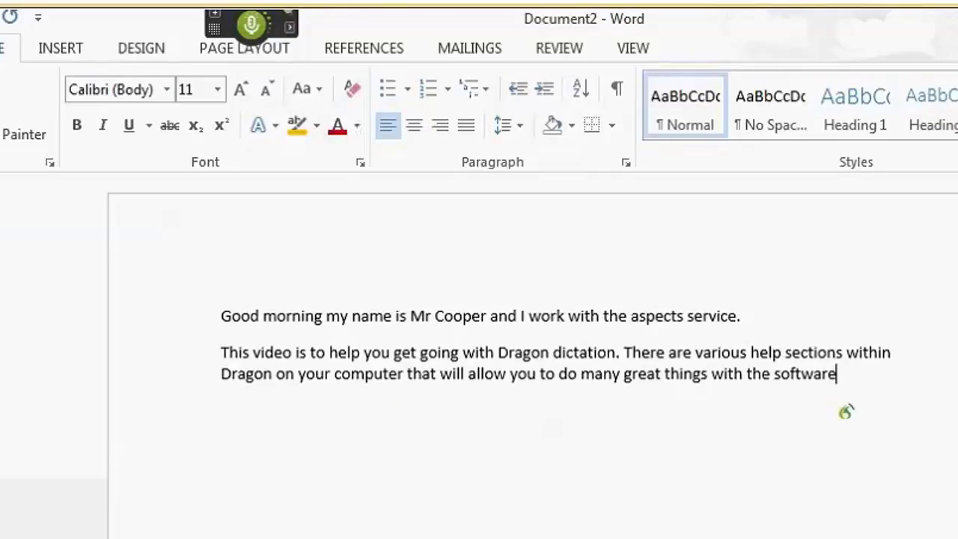
pyautogui.write(' this video')
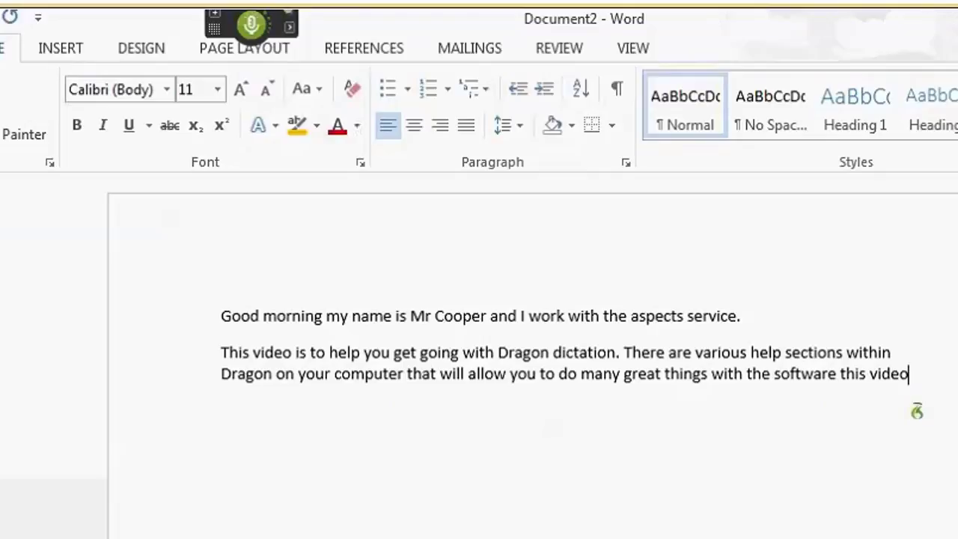
pyautogui.write(' is just to get you started.')
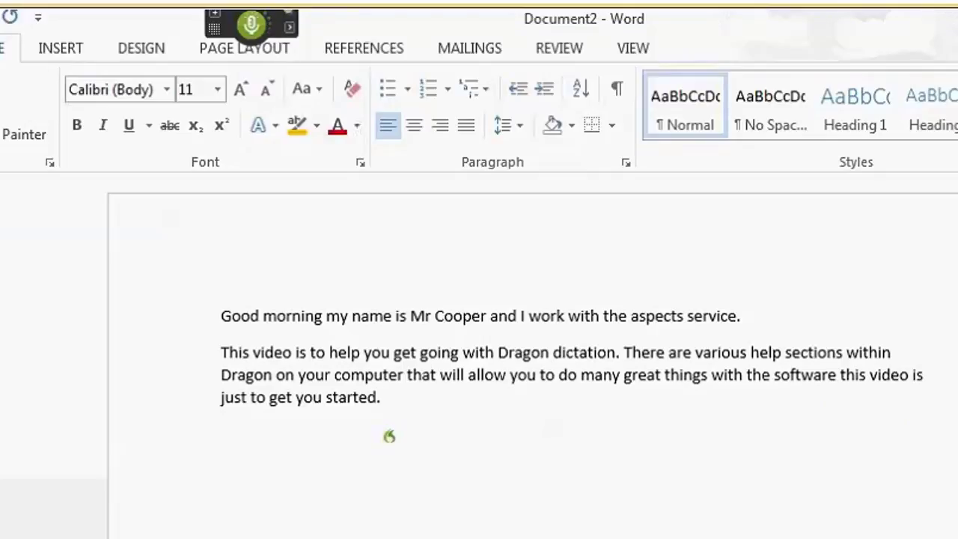
# Dictate "Once upon a time" in a new paragraph and replace the word "time" with "mountain.".
pyautogui.press('Return')
pyautogui.write('Once upon a time')
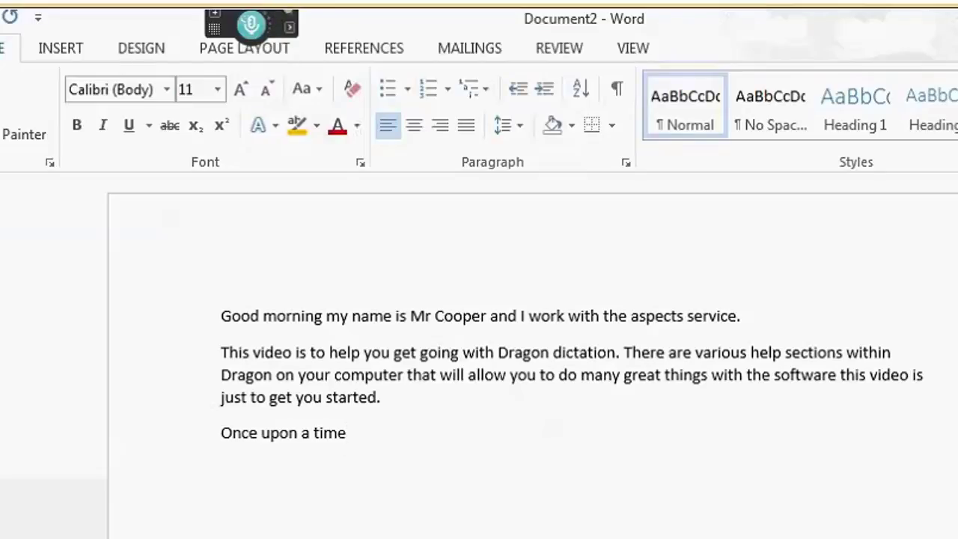
pyautogui.press('KP_Add')
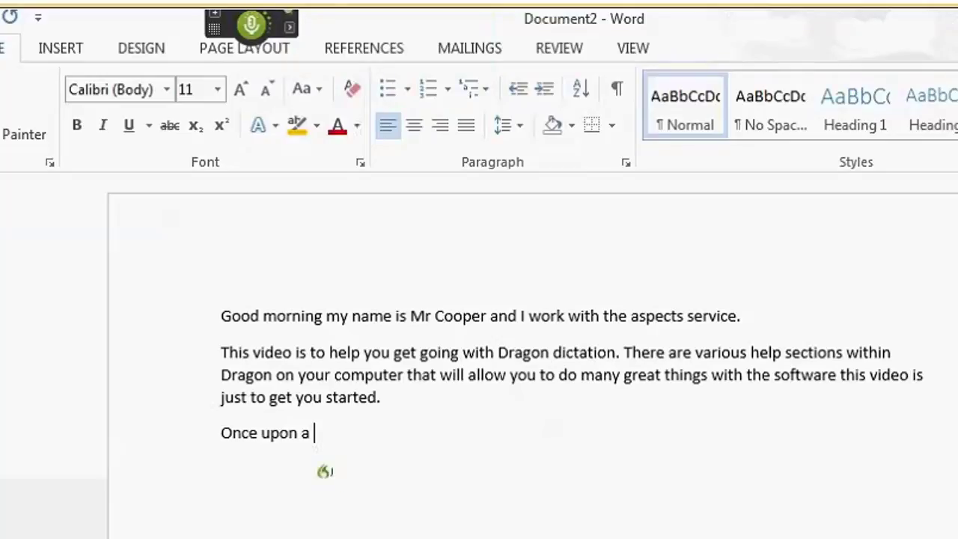
pyautogui.write('mountain.')
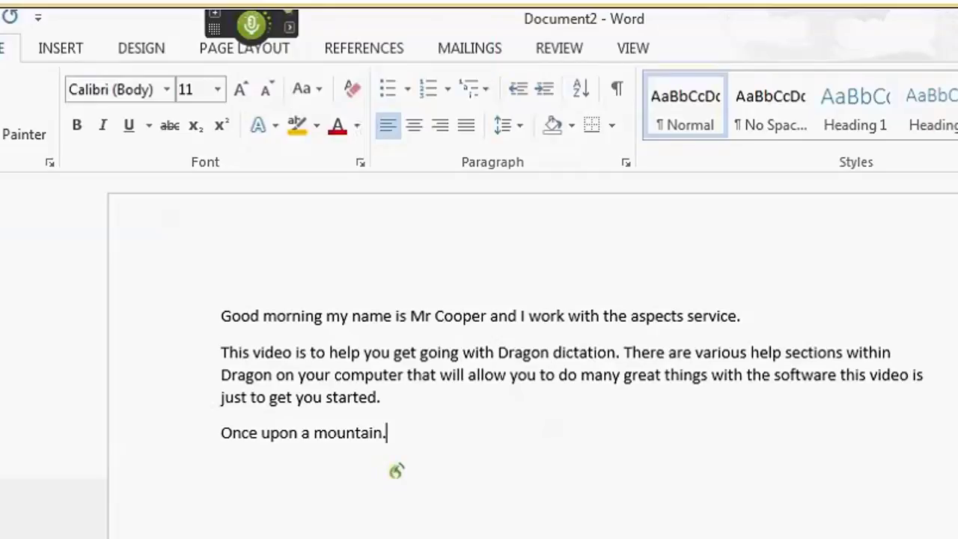
# Remove the stray word "am" from the sentence about using Dragon for full computer control.
pyautogui.press('BackSpace')
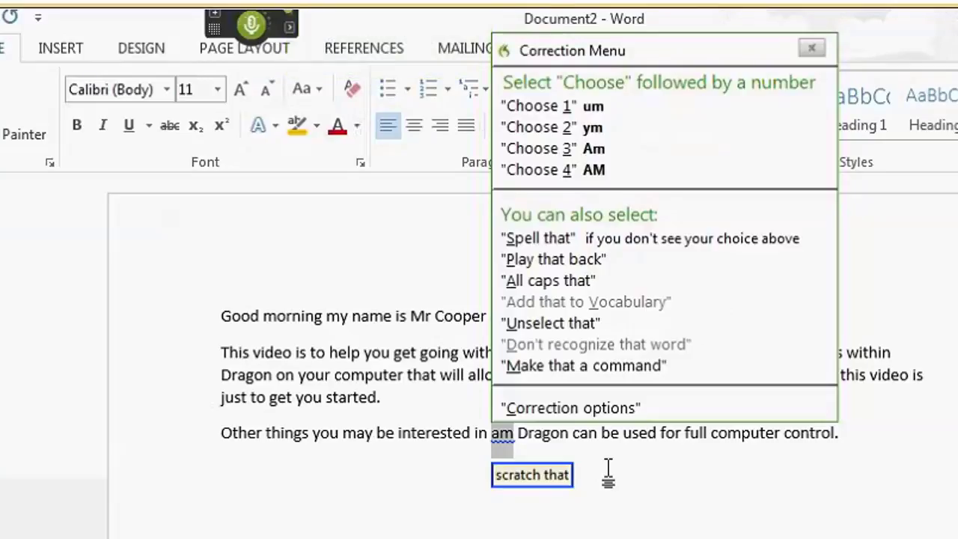
pyautogui.click(619, 410)
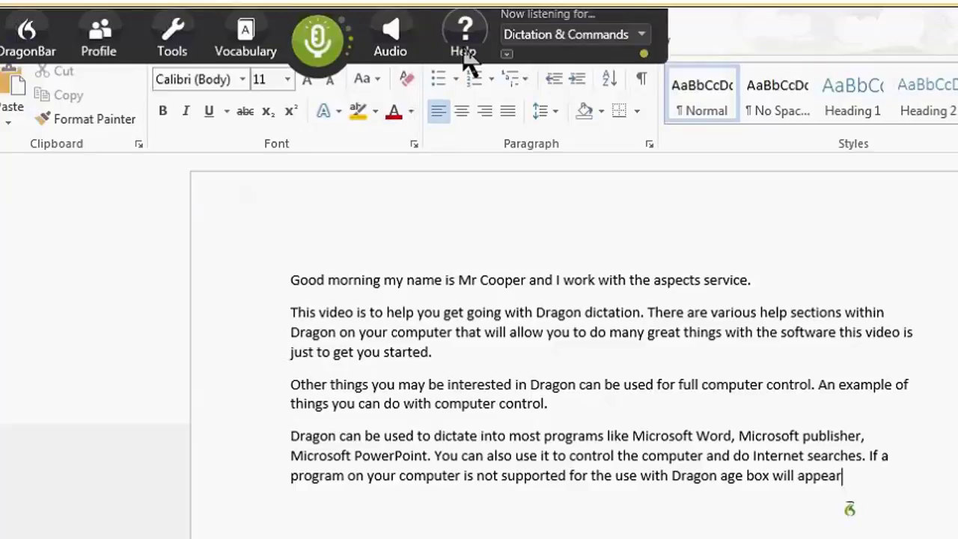
# Complete the last sentence with "which allows you to dictate into the box, and then copy and paste the text into the program.".
pyautogui.write('which allows you to dictate into the box')
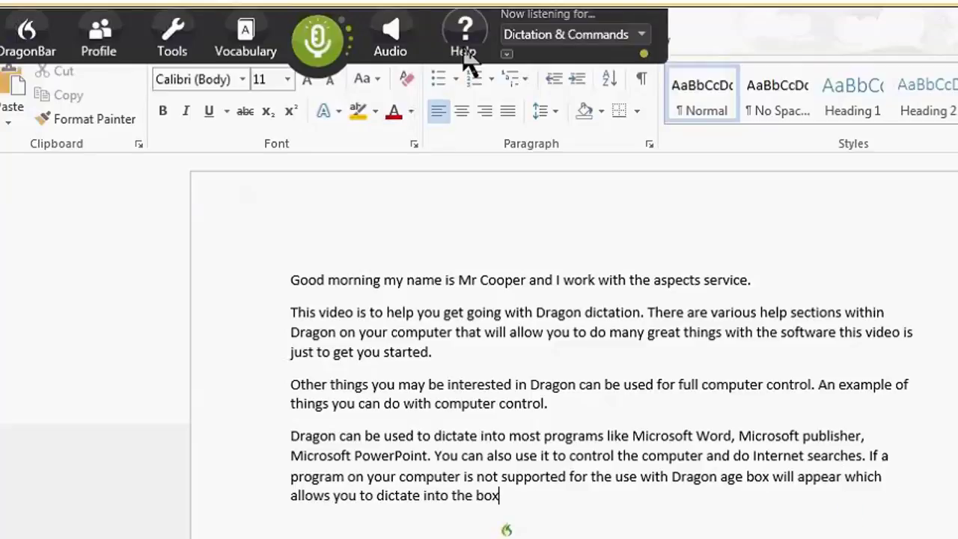
pyautogui.write(',')
pyautogui.write('and then copy and paste the text into the program')
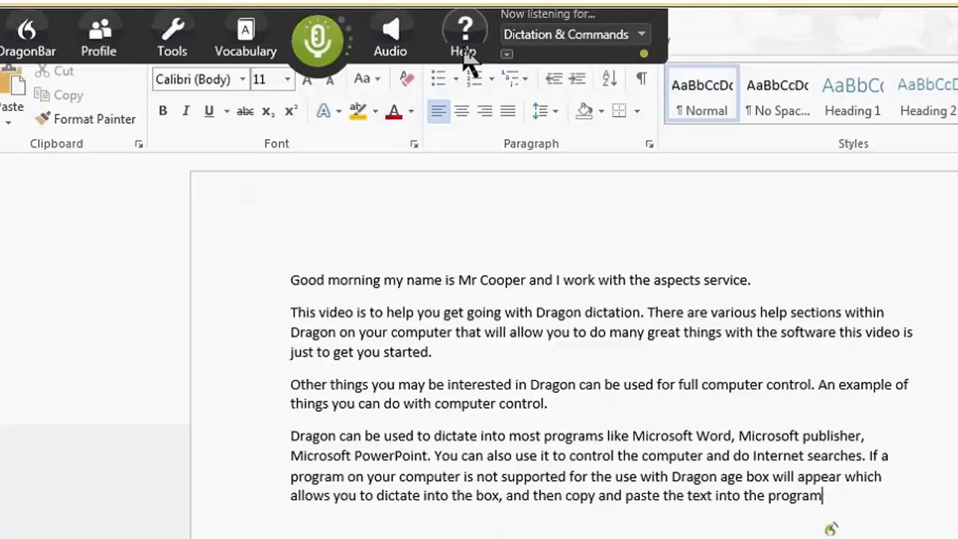
pyautogui.write('.')
# Start a new paragraph and dictate "One area that you may need to look into with Dragon is the vocabulary tool.".
pyautogui.press('Return')
pyautogui.write('One area that')
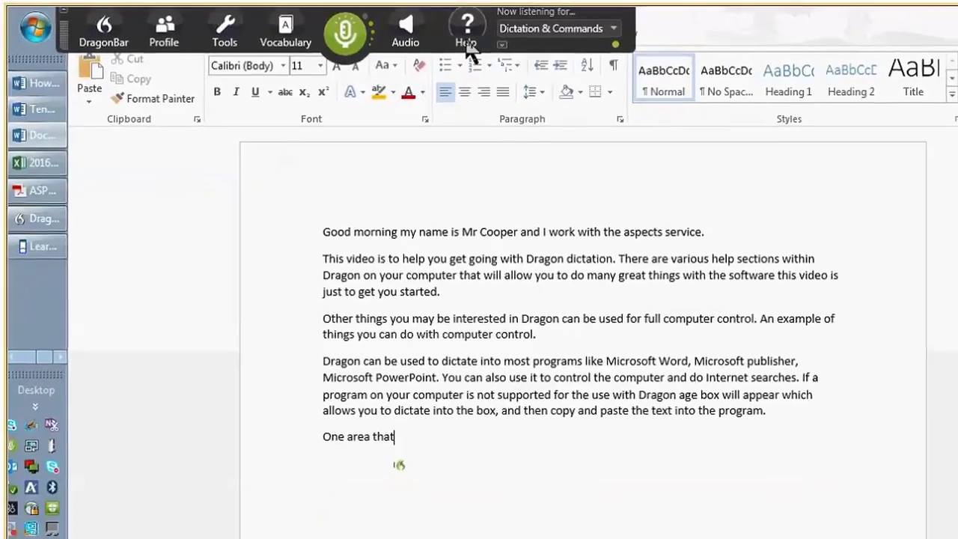
pyautogui.write(' you may need to look into with Dragon')
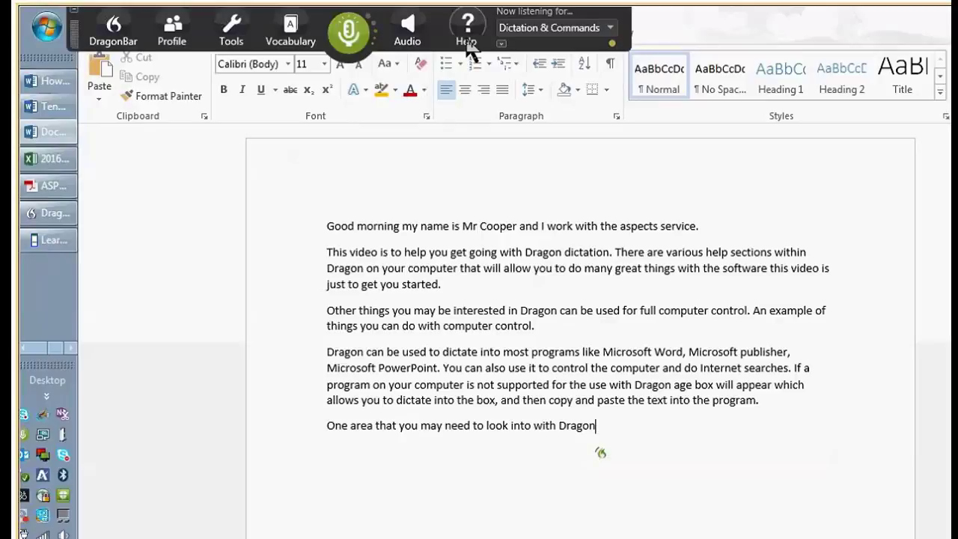
pyautogui.write(' is the vocabulary tool.')
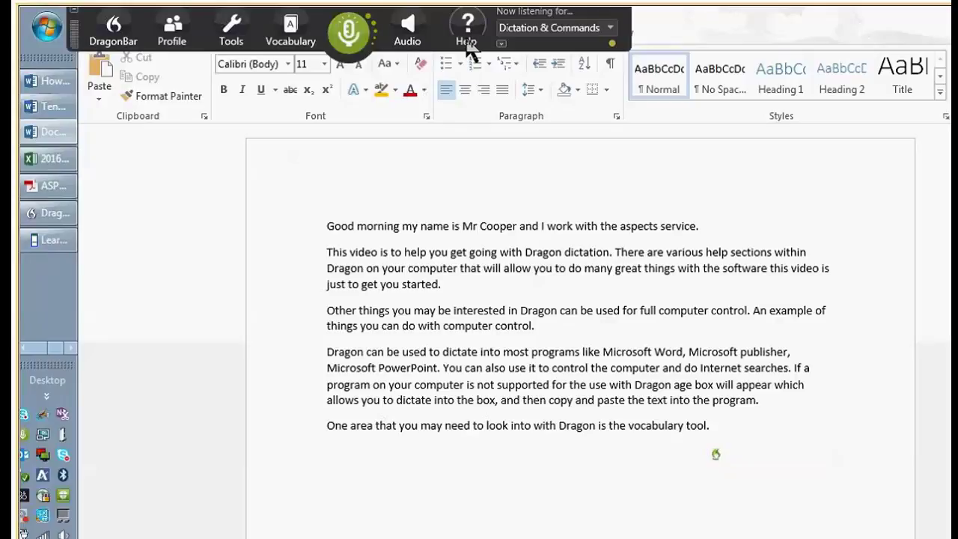
# Add the clause "If you are using specialist vocabulary like photosynthesis, chemotherapy or words that Dragon does not recognise" to the vocabulary paragraph.
pyautogui.write(' If you are using specialist vocabulary')
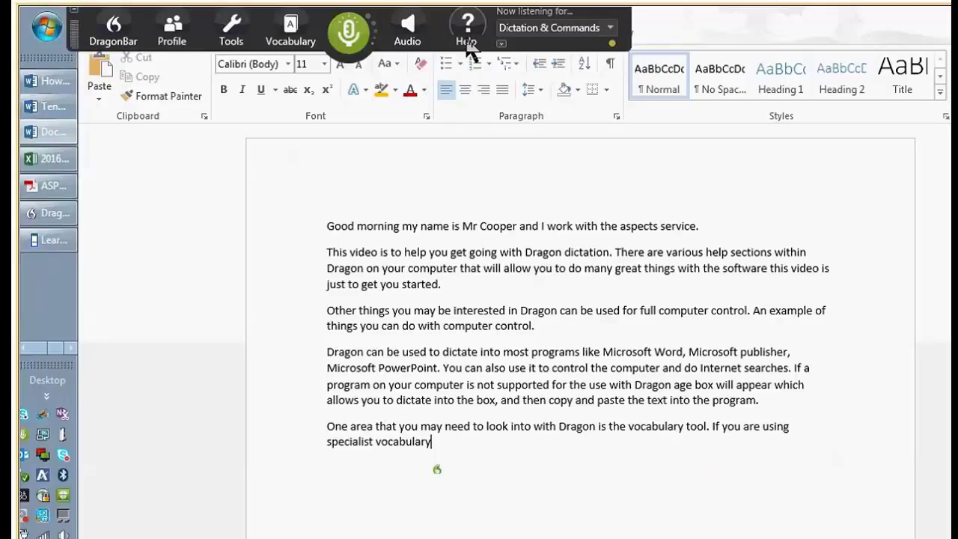
pyautogui.write(' like photosynthesis')
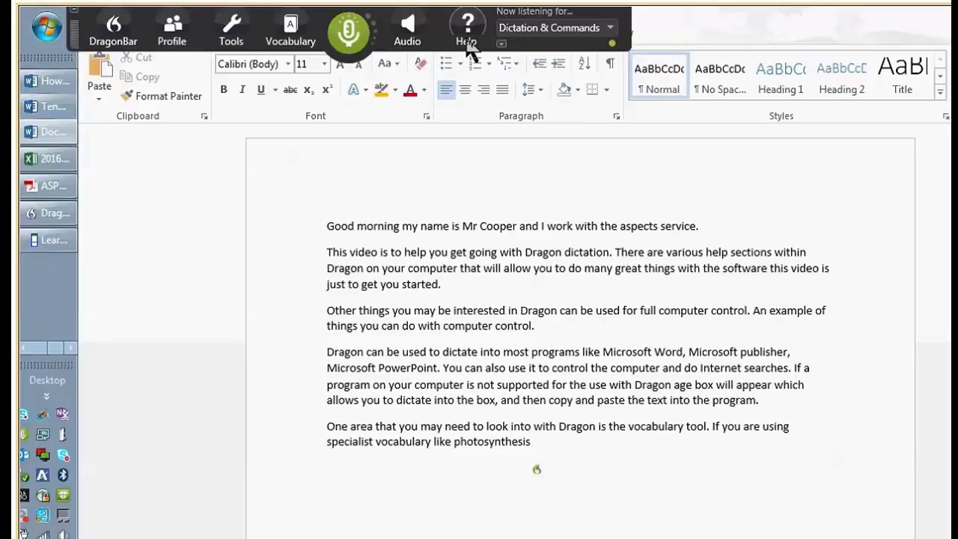
pyautogui.write(', chemotherapy')
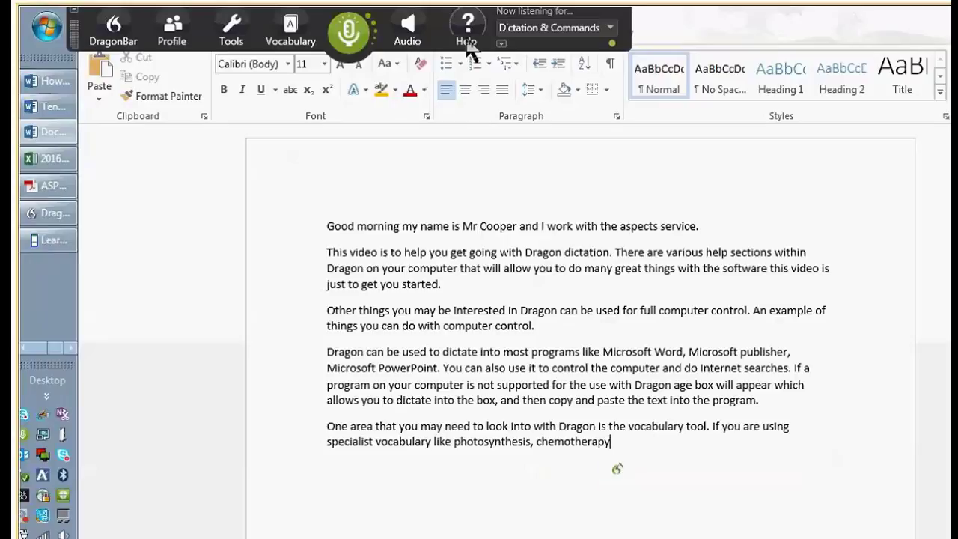
pyautogui.write(' or words that')
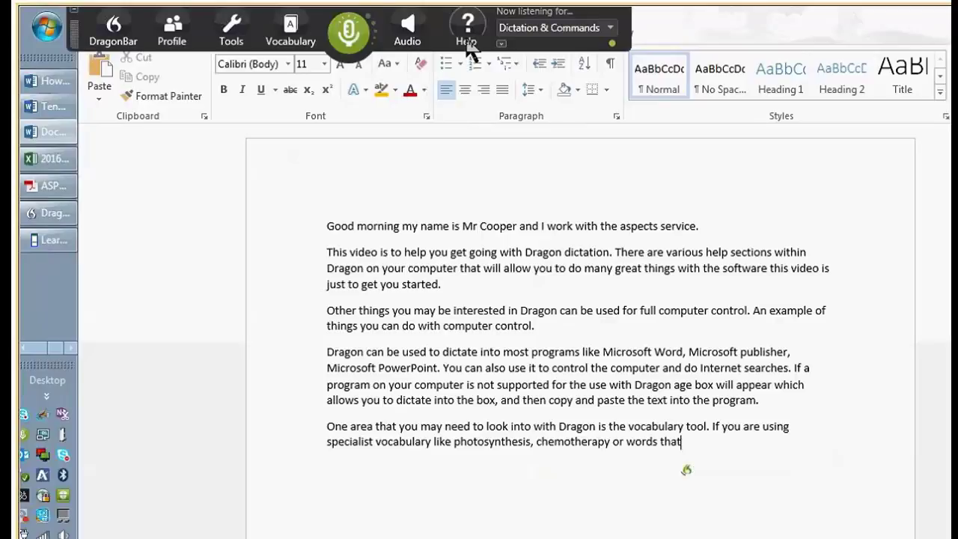
pyautogui.write(' Dragon does not recognise')
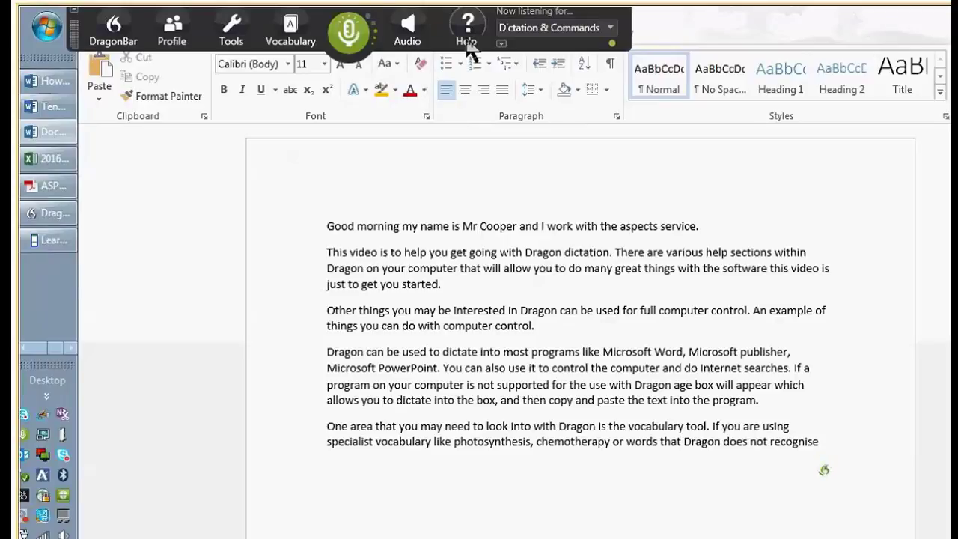
# Finish the specialist vocabulary sentence with "you may wish to train it to recognise the word when you say it.".
pyautogui.write(' you may wish to train it to recognise the word')
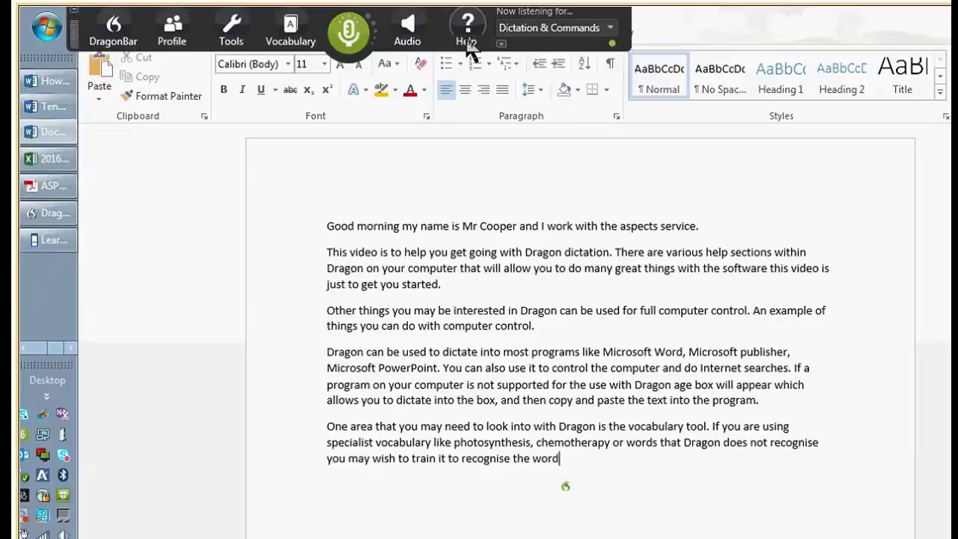
pyautogui.write(' when you say it')
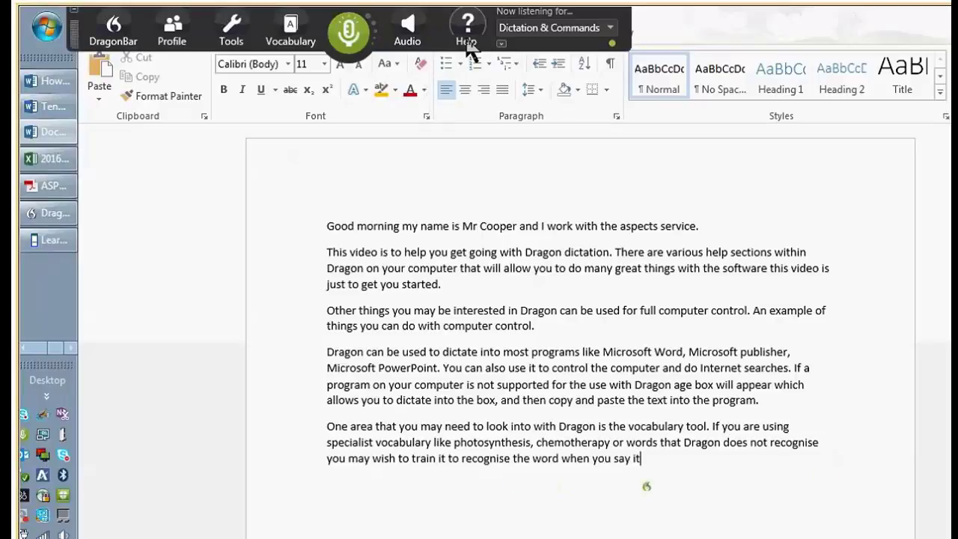
pyautogui.write('.')
# Leave blank lines below the vocabulary paragraph, dictate "The most important commands for you are" and scratch the trailing comma.
pyautogui.write('The most important commands')
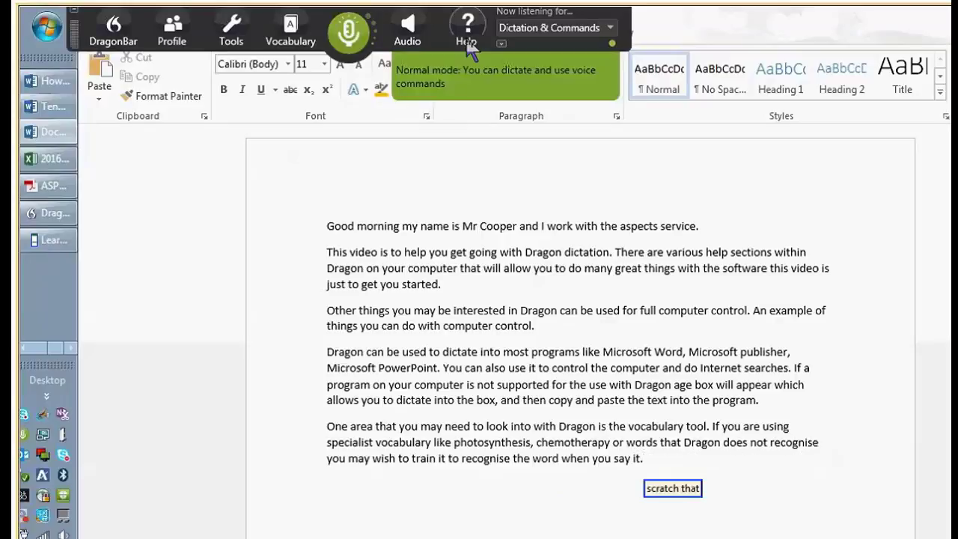
pyautogui.press('Return')
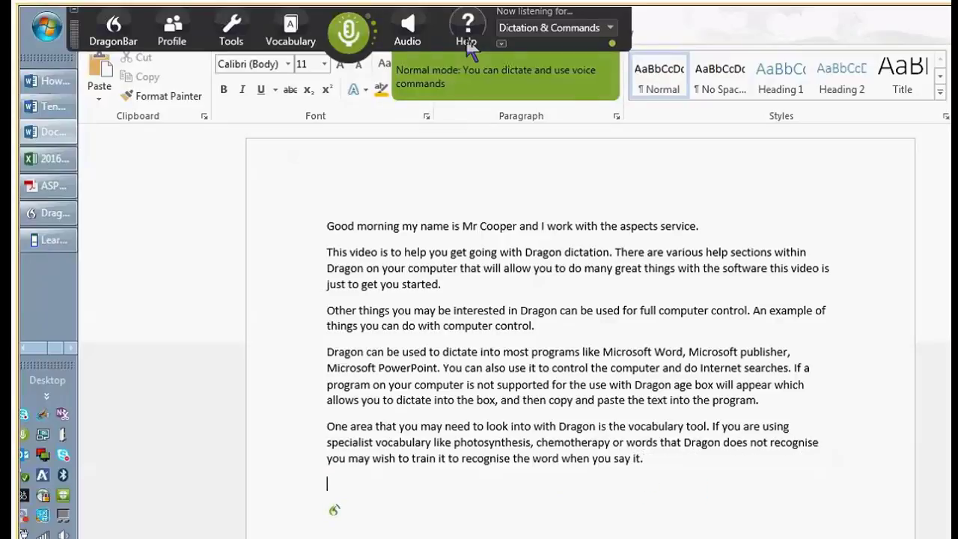
pyautogui.press('Return')
pyautogui.press('Return')
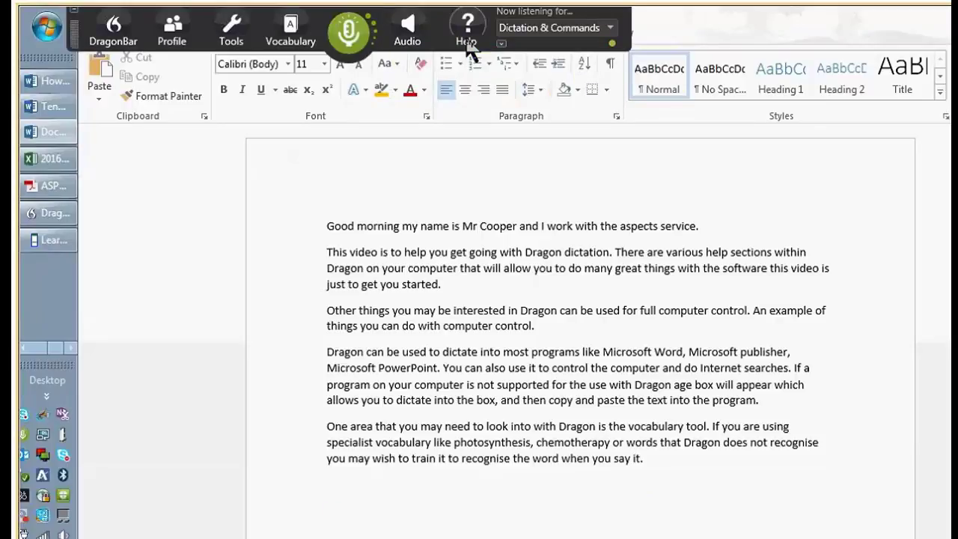
pyautogui.write('The most important commands for you are')
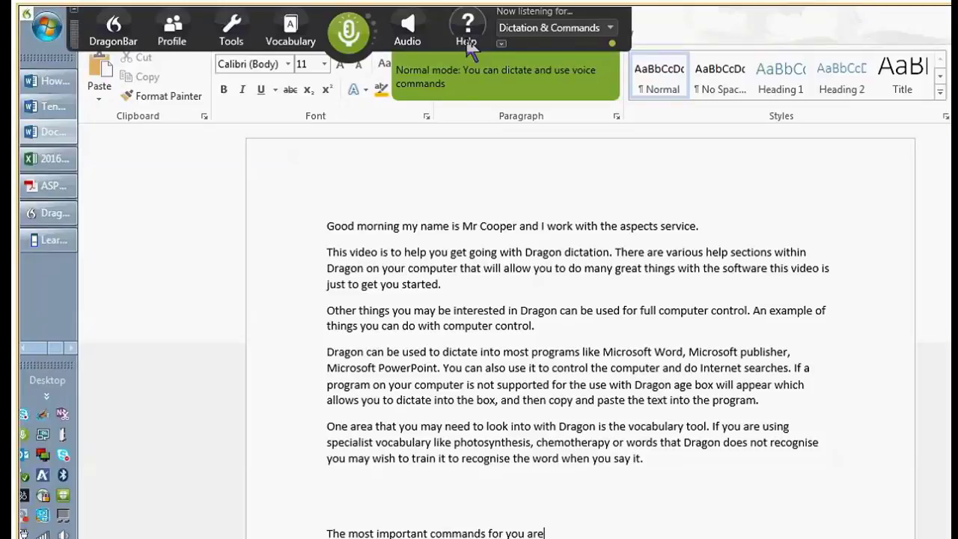
pyautogui.write(',')
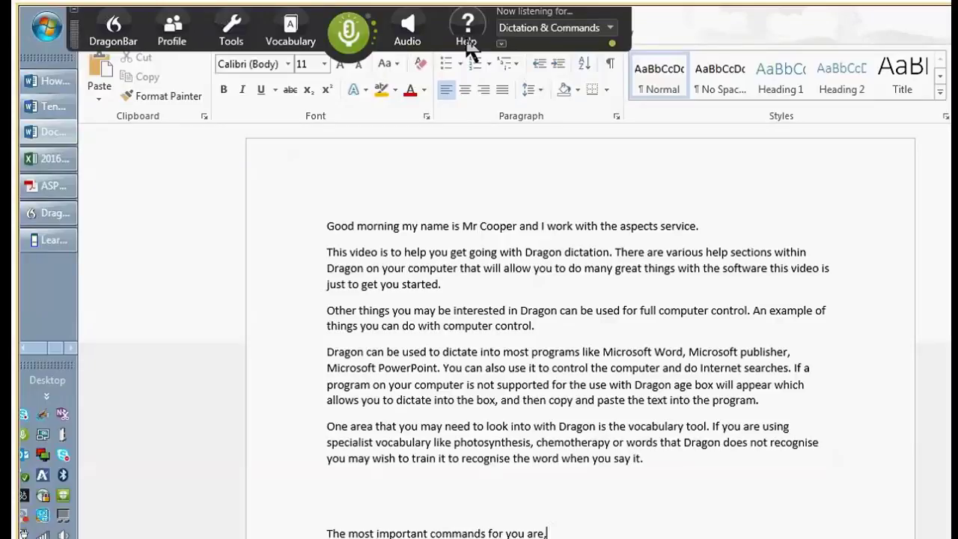
pyautogui.press('BackSpace')
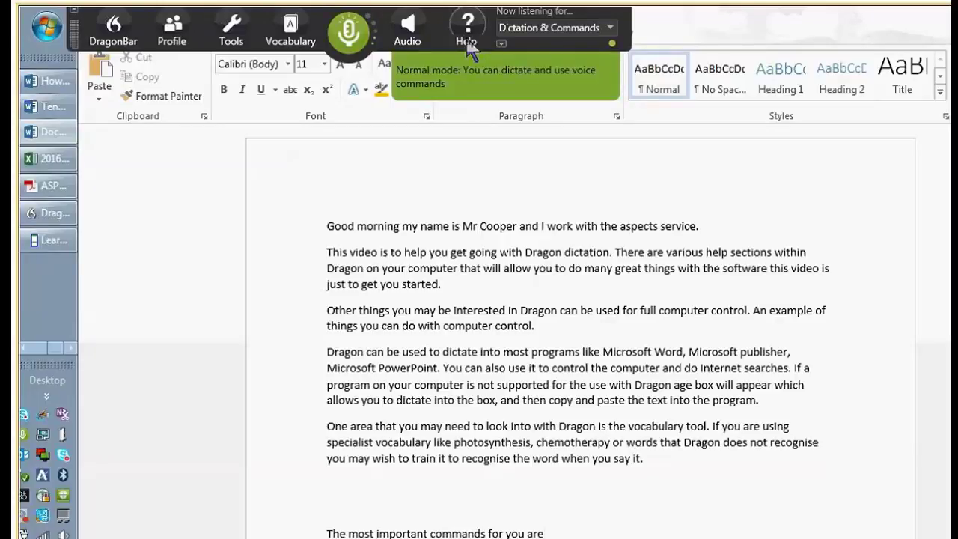
# Add a comma after "The most important commands for you are", and delete that whole line.
pyautogui.write(',')
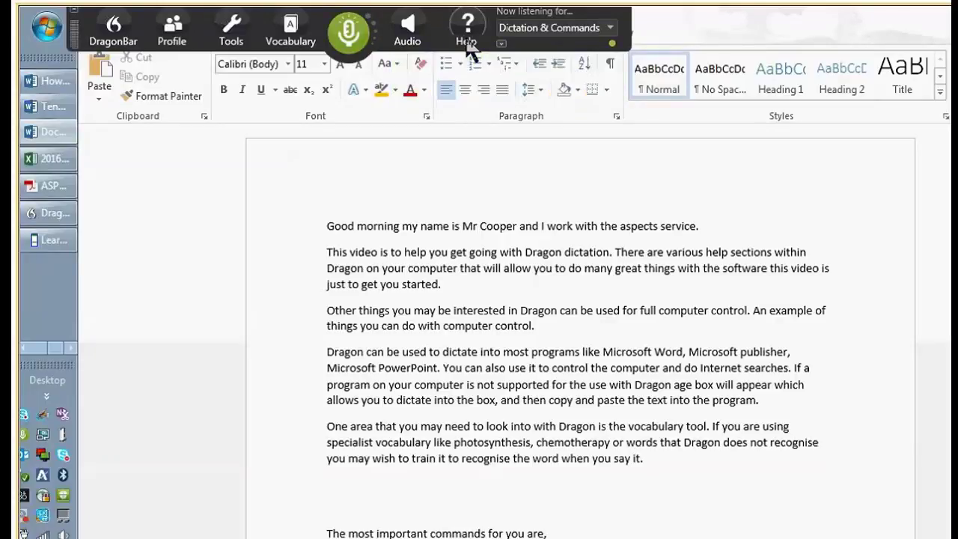
pyautogui.hotkey('shift', 'Home')
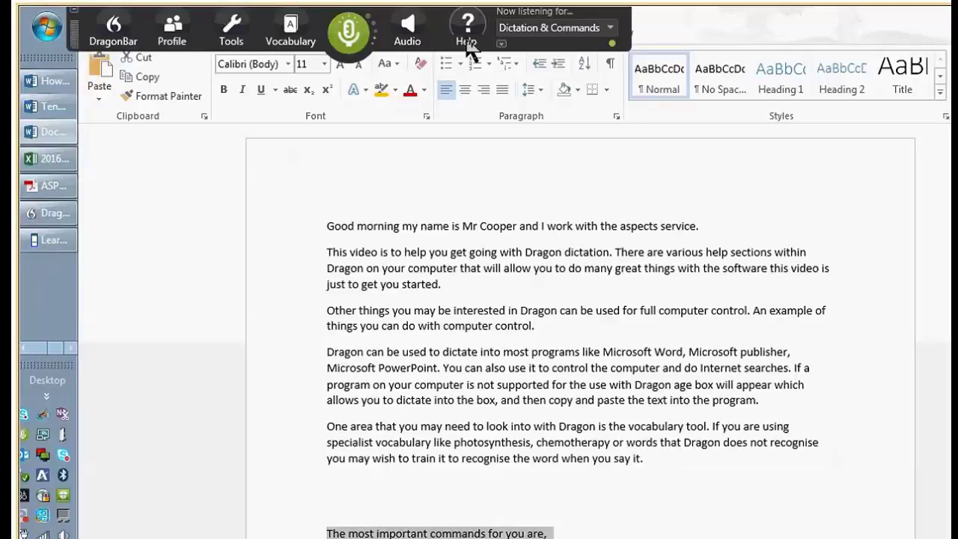
pyautogui.press('BackSpace')
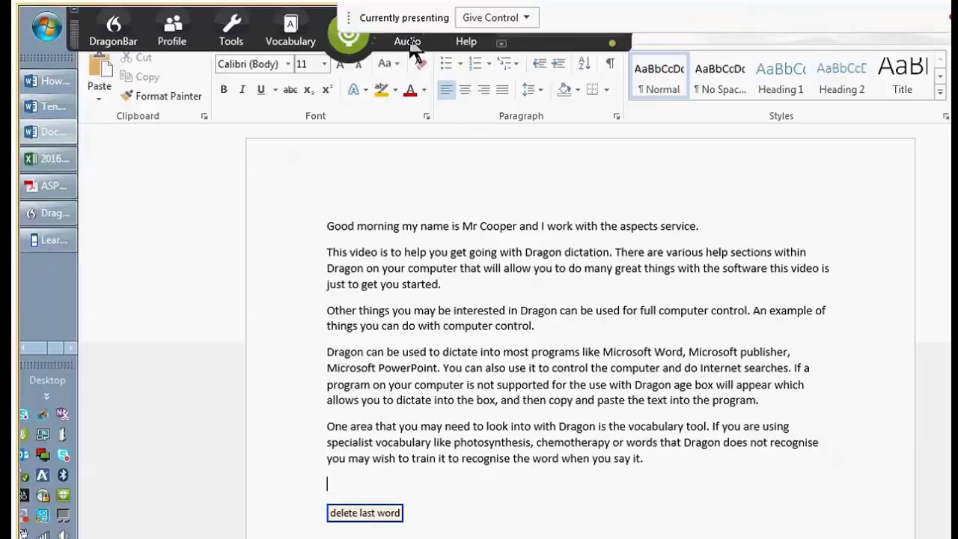
# Set Dragon's listening mode to Dictation and dictate "The most important words for you to use with Dragon are" below the vocabulary paragraph.
pyautogui.click(569, 28)
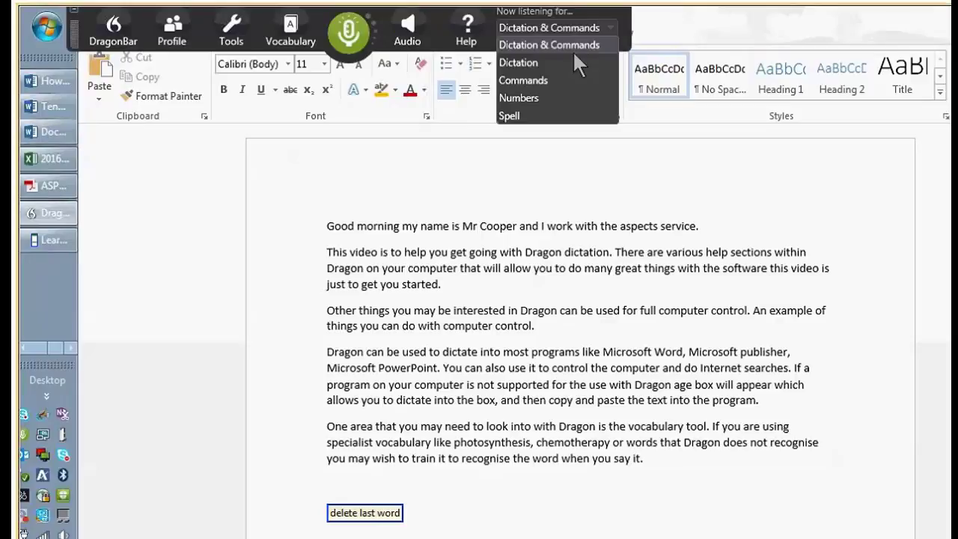
pyautogui.click(566, 59)
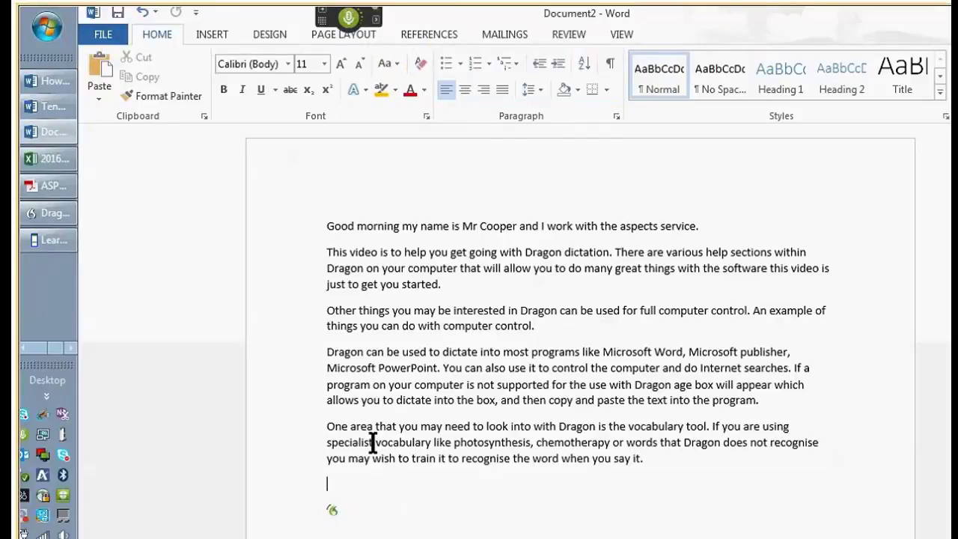
pyautogui.write('The most important')
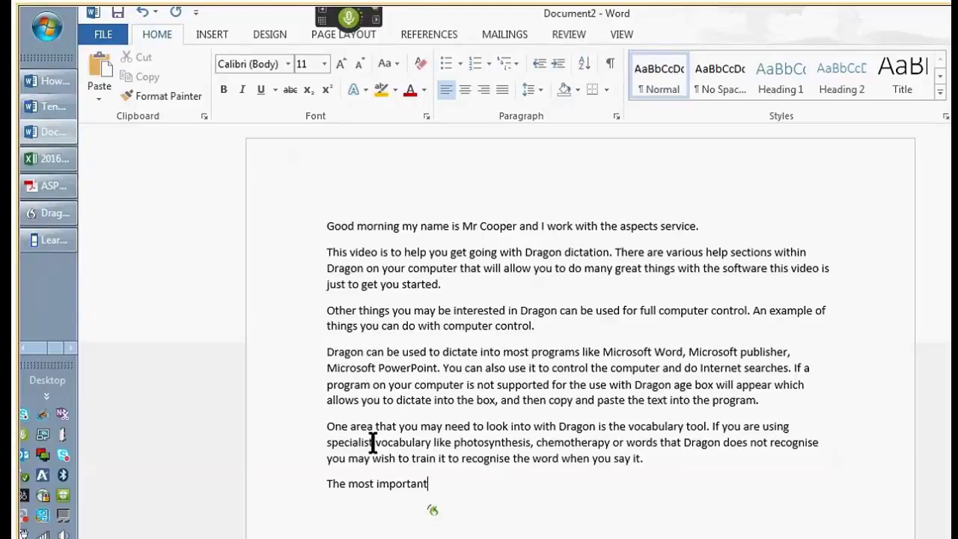
pyautogui.write('words for you to use with Dragon are')
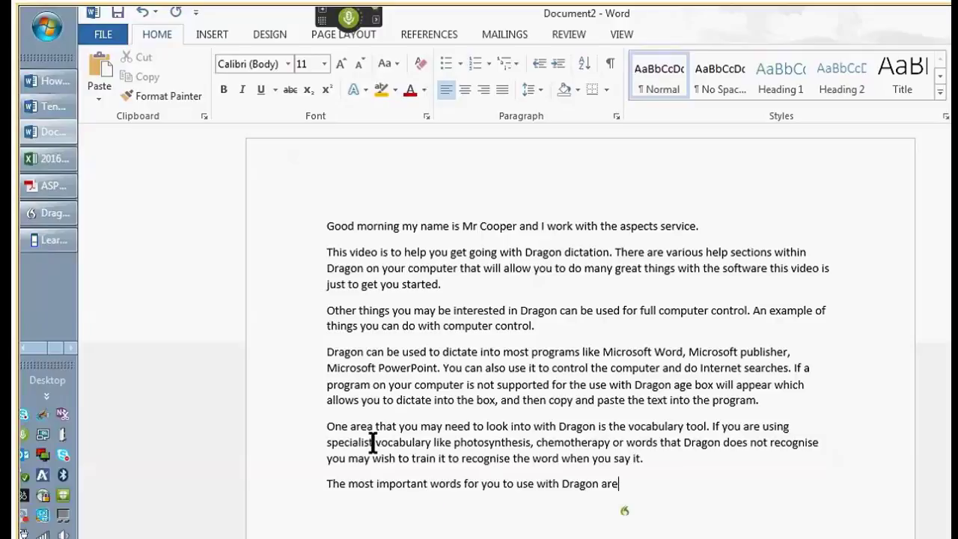
# Complete the sentence on important words by dictating ", go to sleep, wake up, scratch that, delete last line.".
pyautogui.write(', go to sleep')
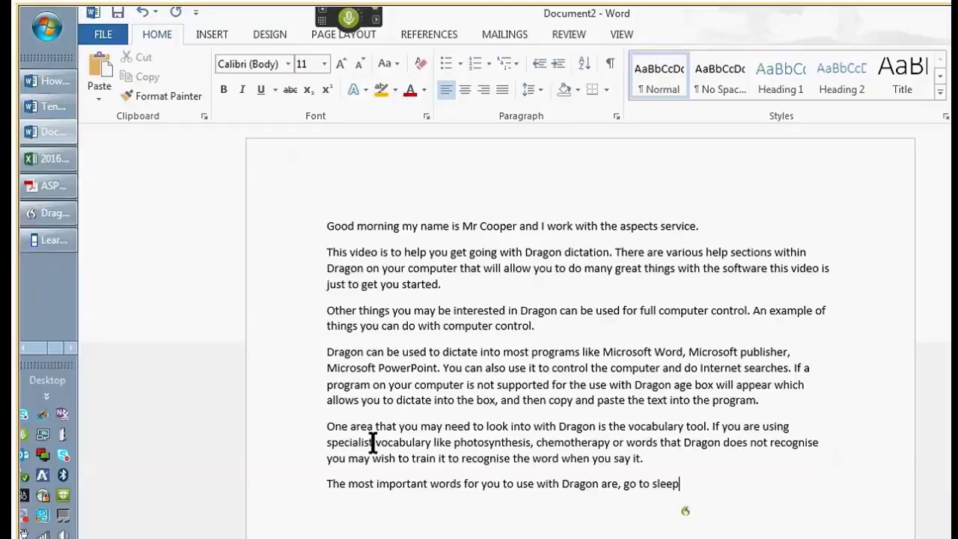
pyautogui.write(', wake up,')
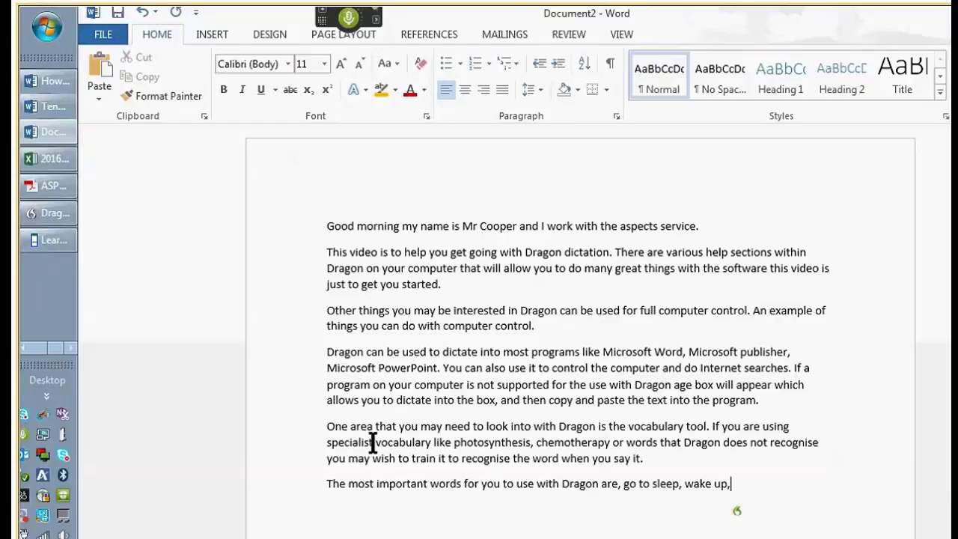
pyautogui.write(' scratch that')
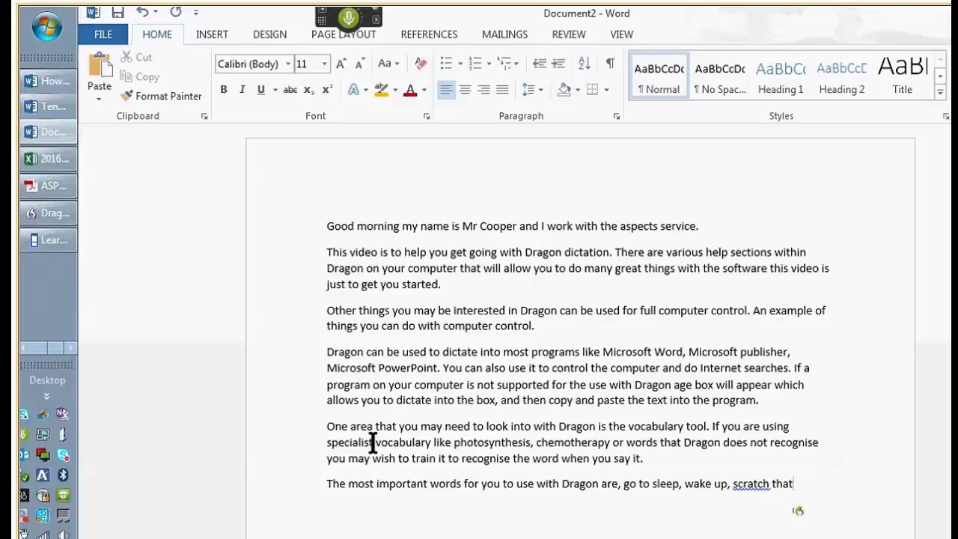
pyautogui.write(', delete last line')
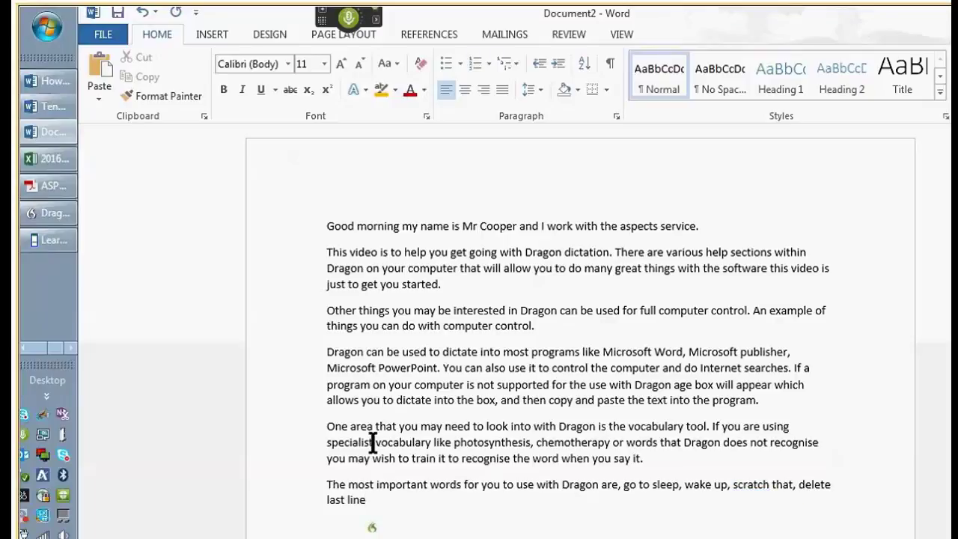
pyautogui.write('.')
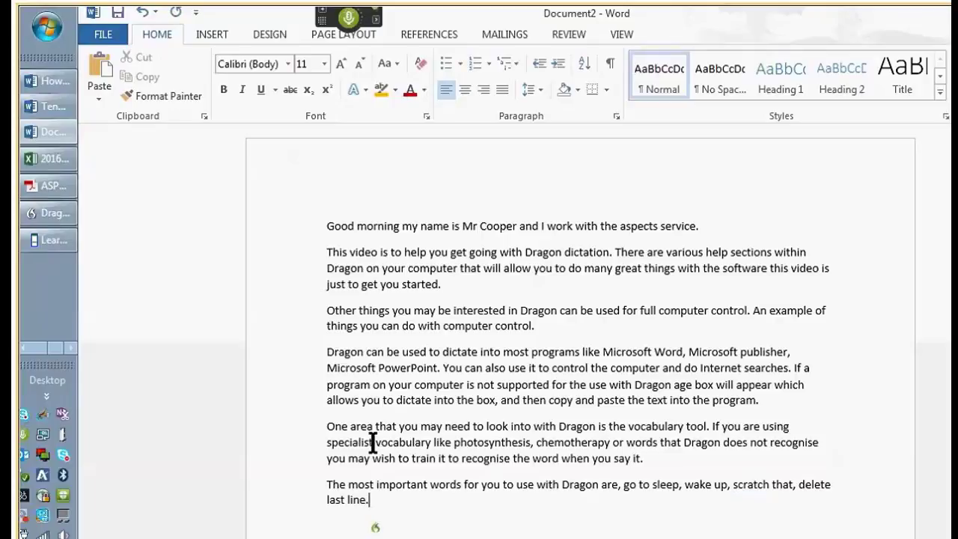